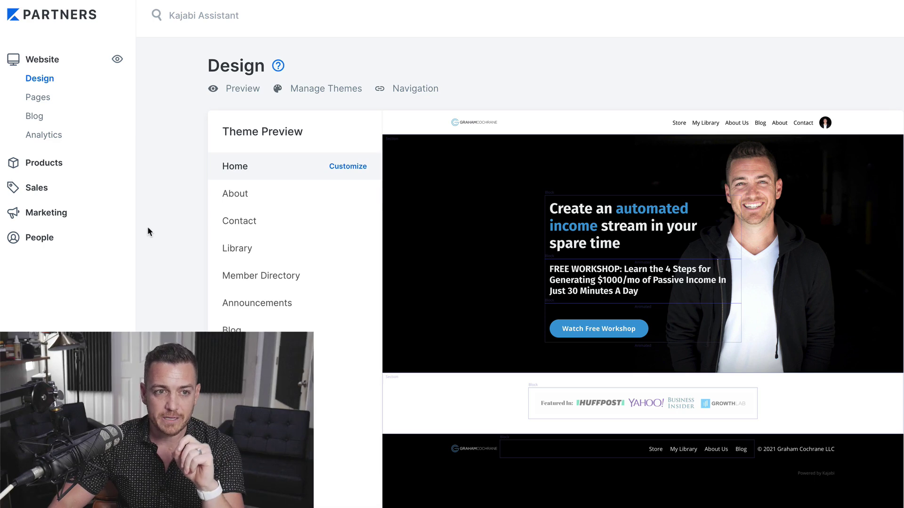
Step: Start a new marketing pipeline from the Freebie blueprint
left_click(57, 216)
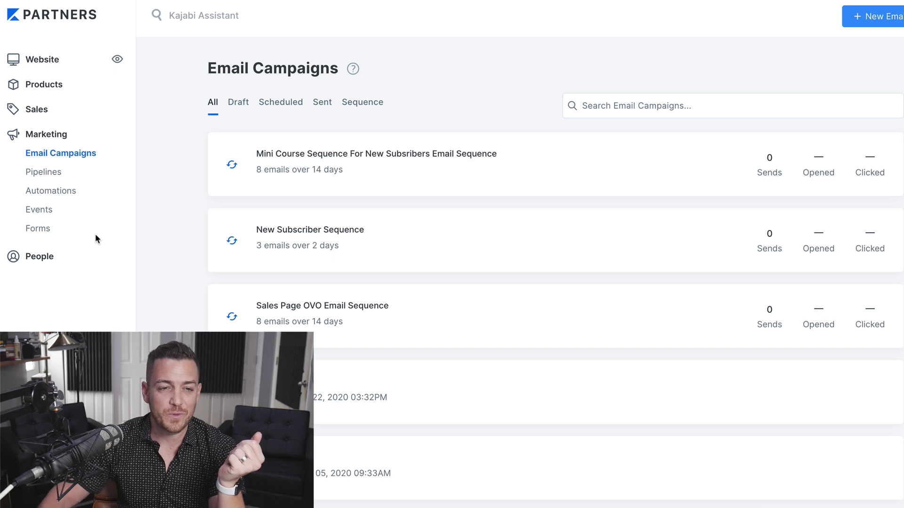
left_click(46, 174)
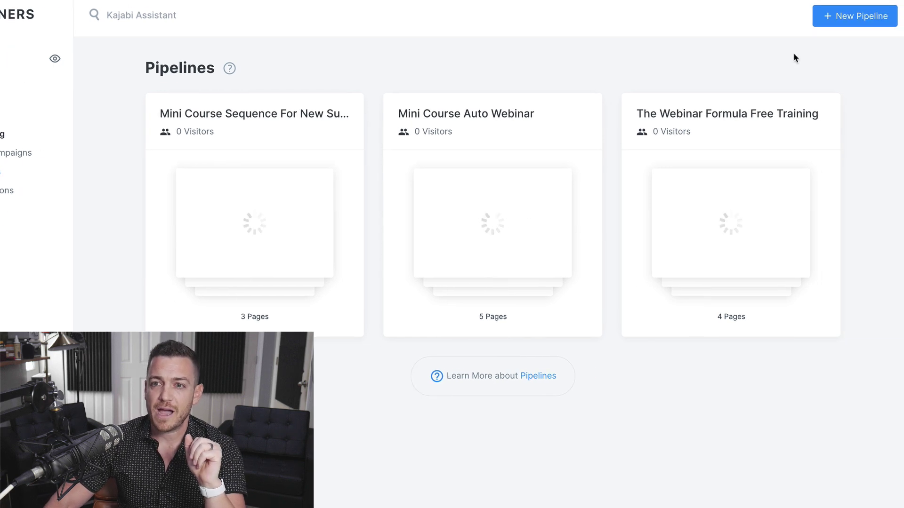
left_click(857, 21)
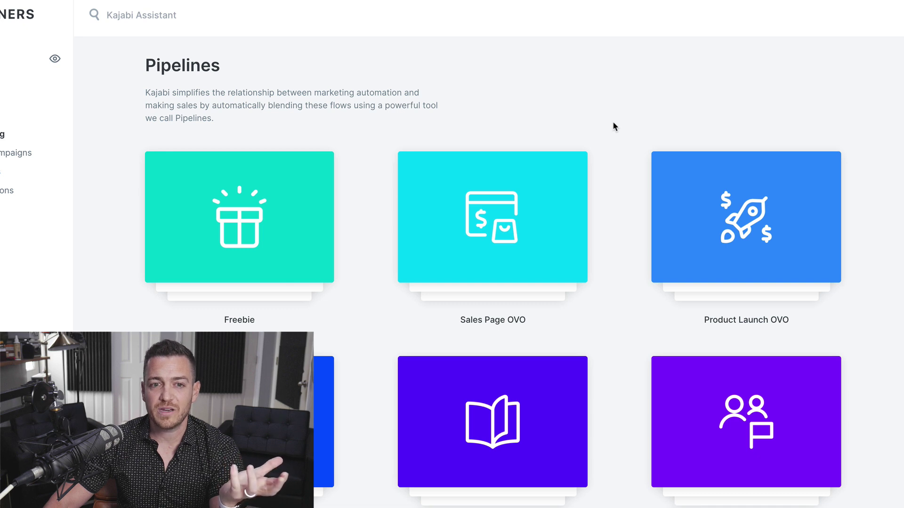
scroll(614, 126, "down", 1)
scroll(613, 126, "down", 2)
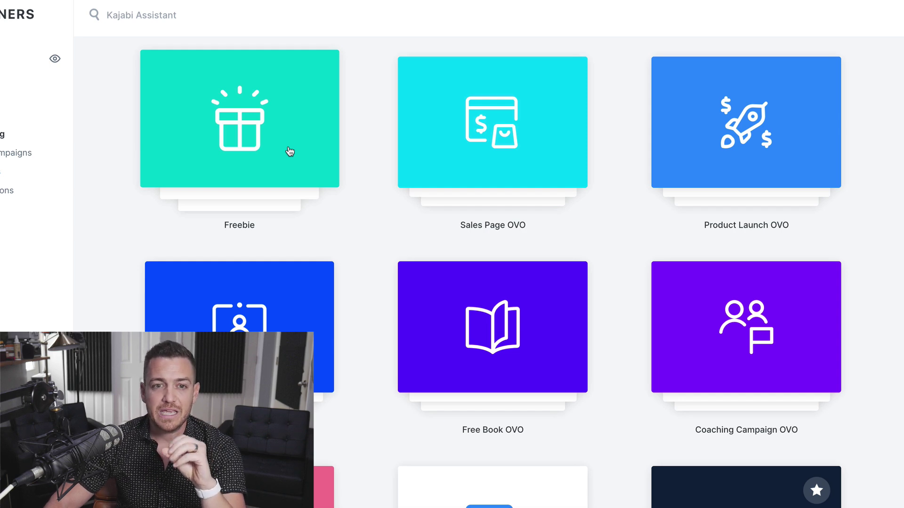
left_click(290, 151)
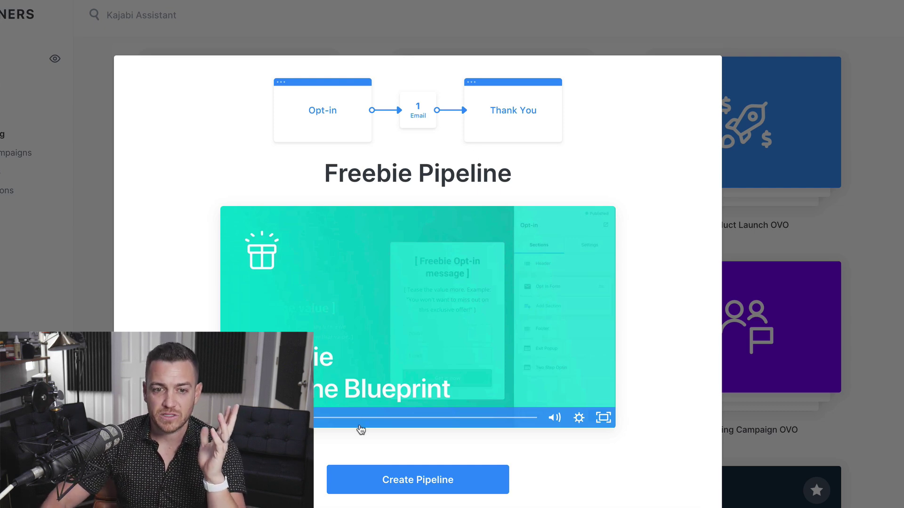
left_click(433, 480)
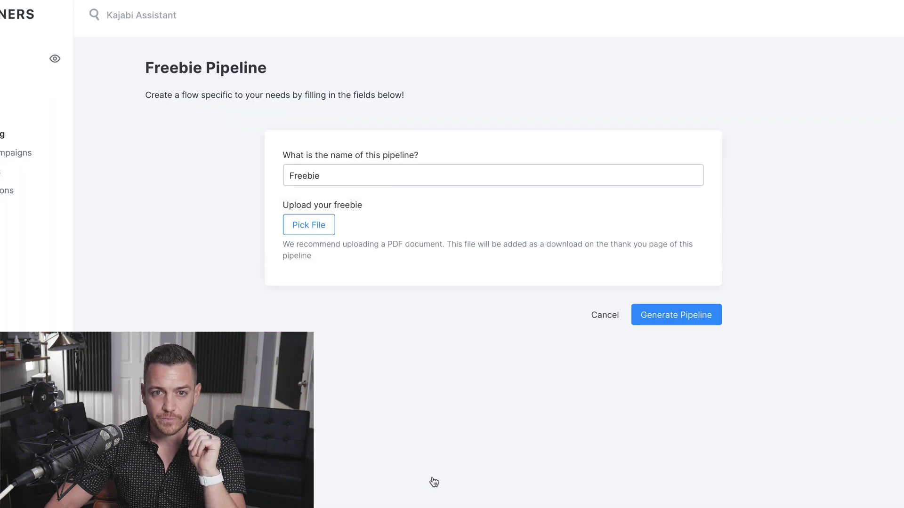
Step: Name the pipeline "Weight Loss Guide", upload Session_2_-_1000_Blueprint.pdf as its freebie, and generate the pipeline
left_click_drag(349, 176, 276, 176)
type("W")
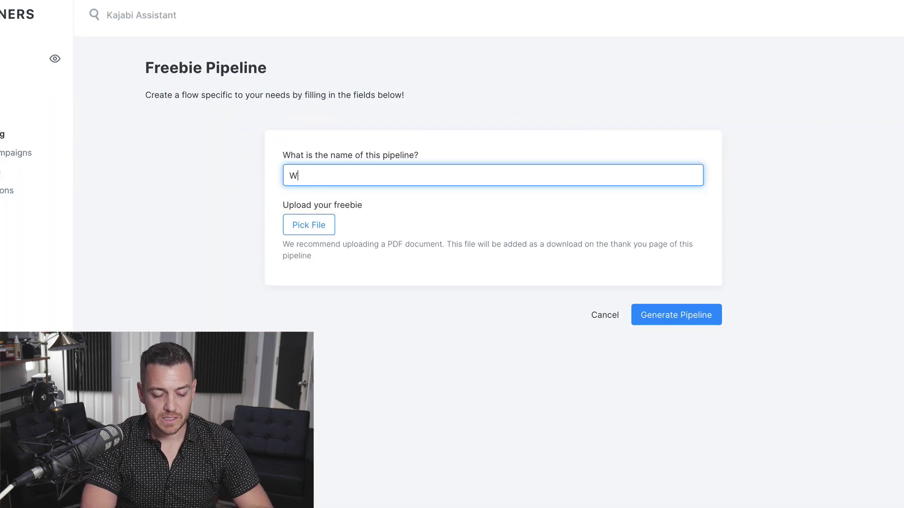
type("eight Loss B")
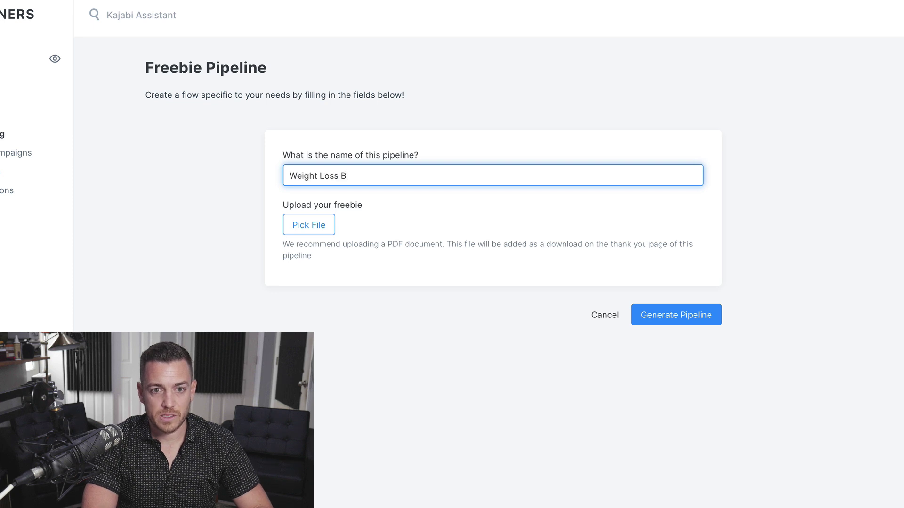
key("BackSpace")
type("Guide")
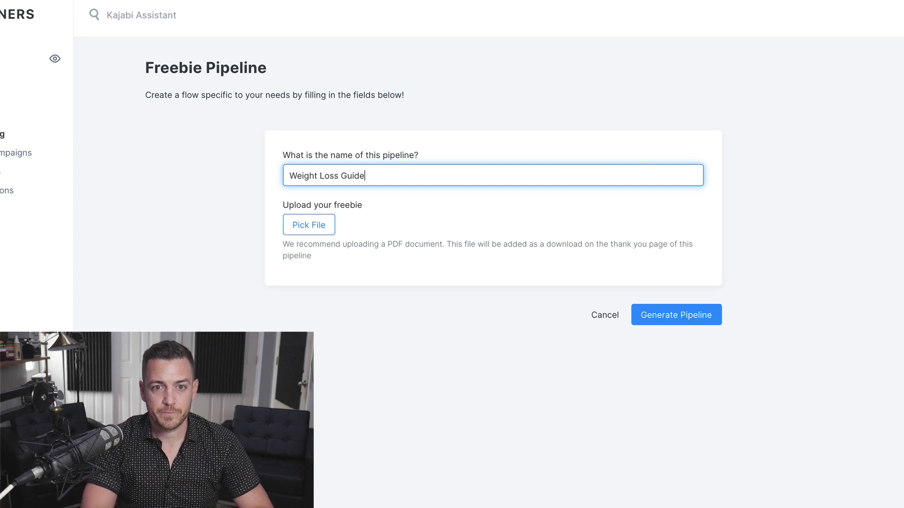
left_click(314, 226)
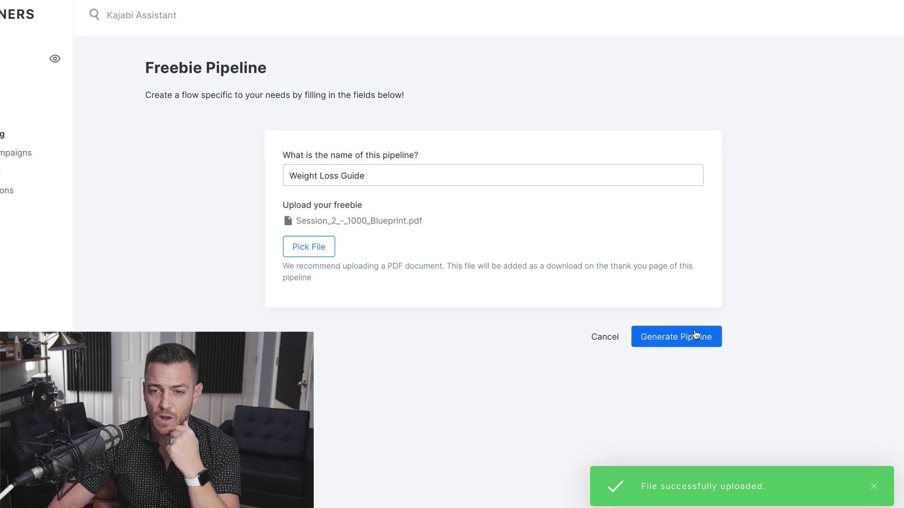
left_click(694, 335)
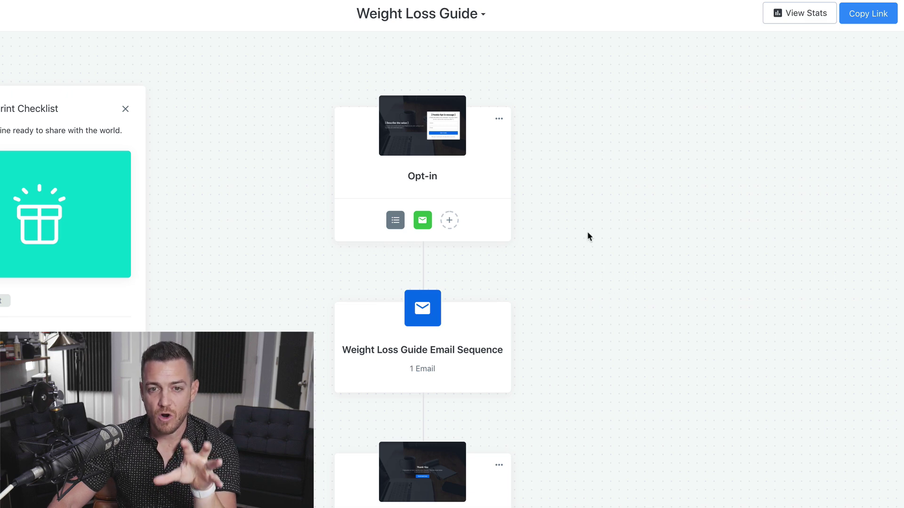
Step: Examine the generated pipeline's flow and open its Opt-in page, the sequence's Welcome email and the Thank You page
scroll(587, 235, "down", 3)
mouse_move(451, 100)
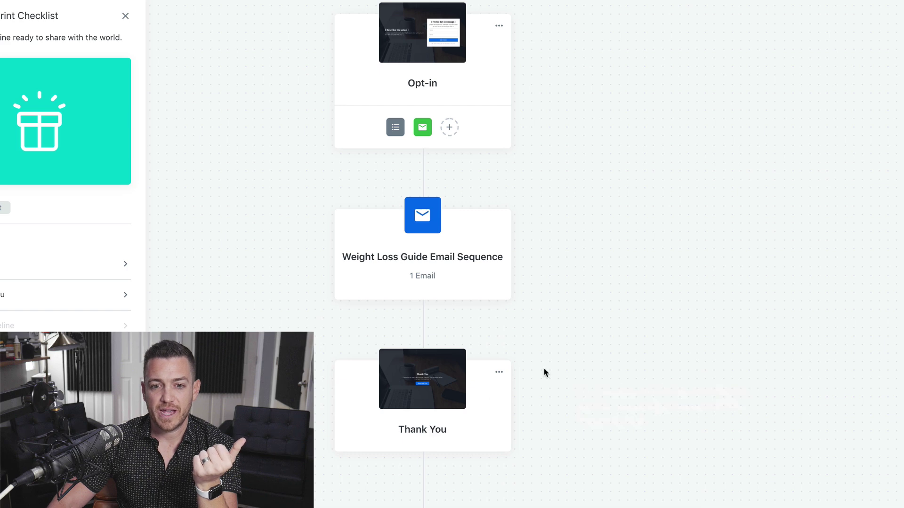
scroll(543, 372, "down", 3)
scroll(543, 372, "up", 5)
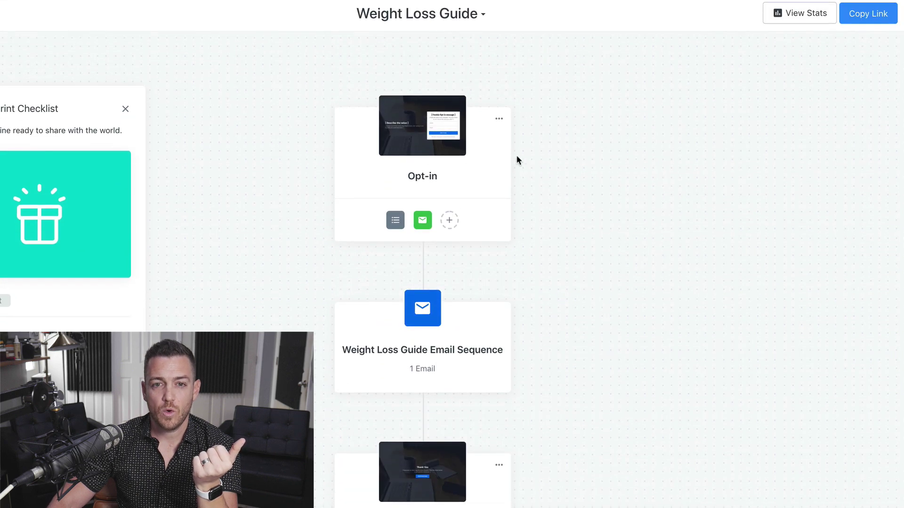
left_click(446, 147)
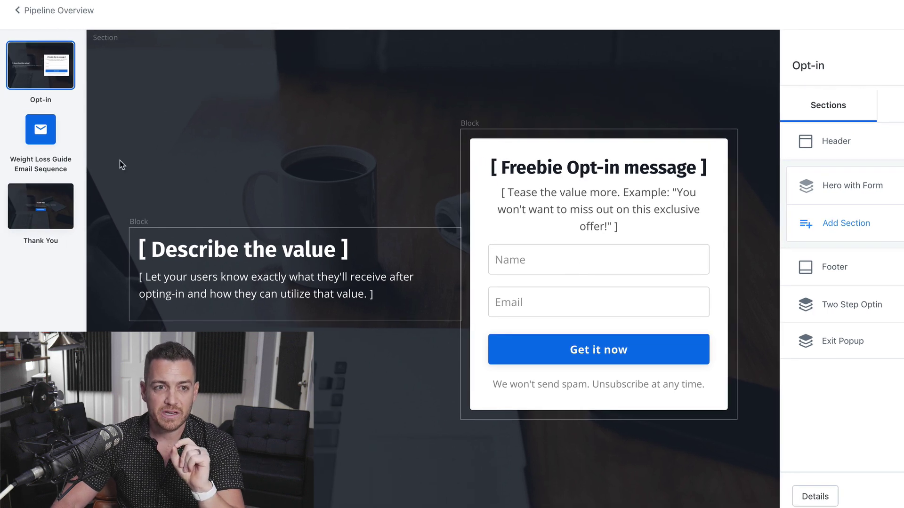
left_click(41, 131)
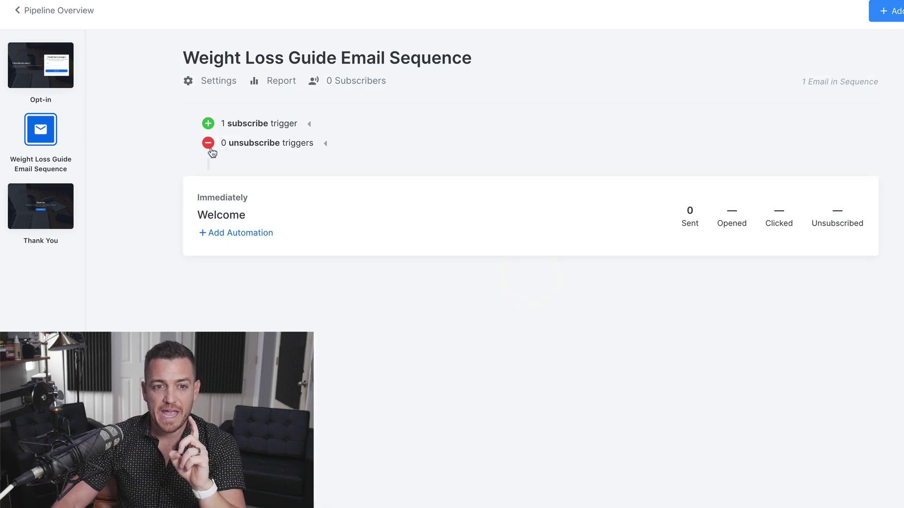
left_click(233, 215)
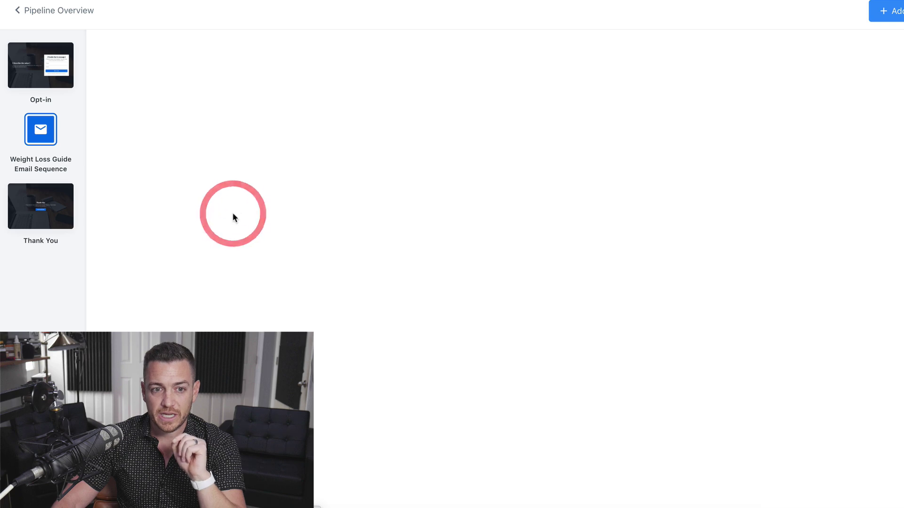
left_click(59, 204)
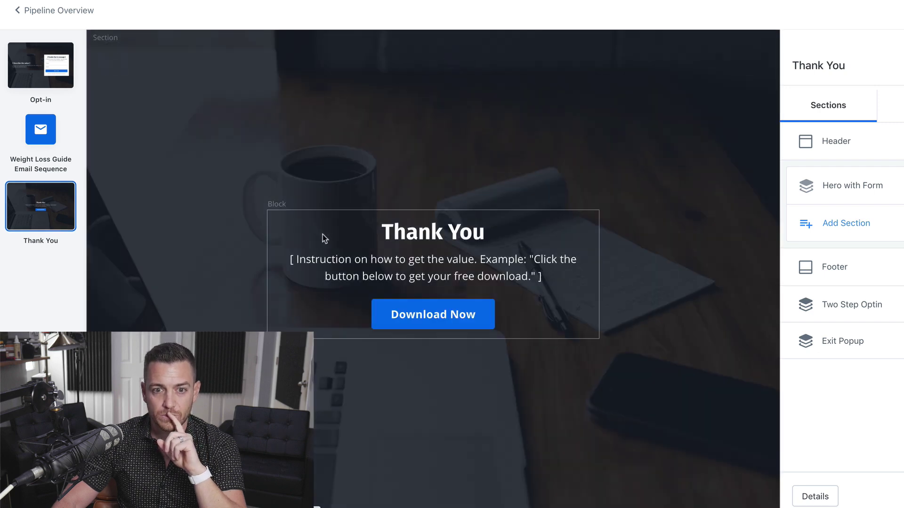
Step: Inspect the action options of the Thank You page's Download Now button and revisit the pipeline's email sequence
left_click(447, 318)
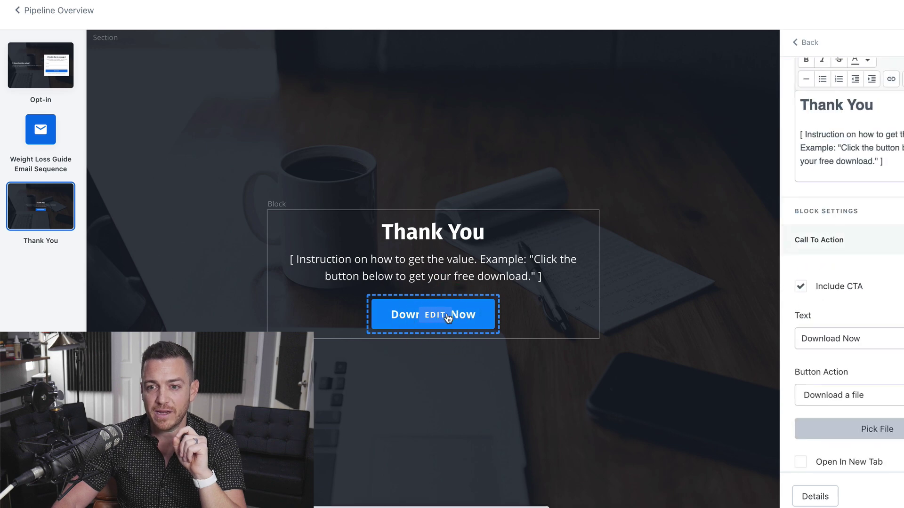
scroll(843, 282, "down", 3)
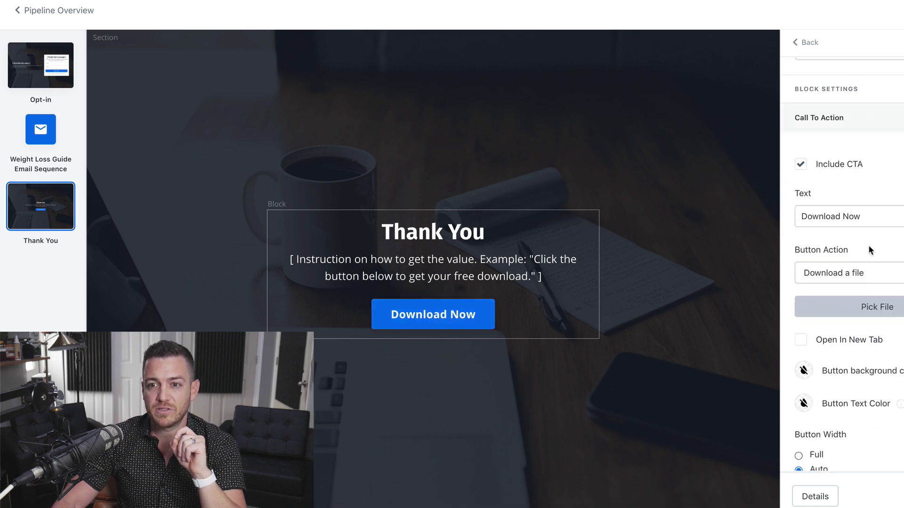
left_click(847, 273)
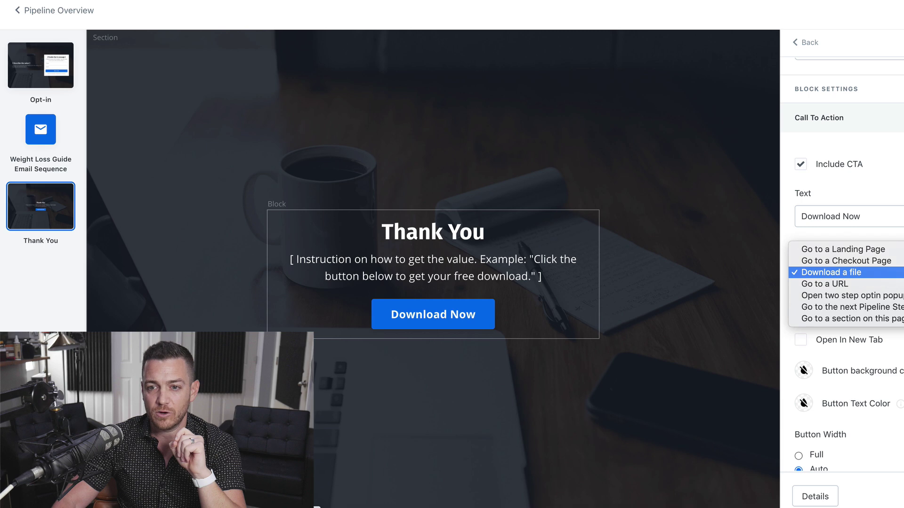
scroll(843, 282, "up", 2)
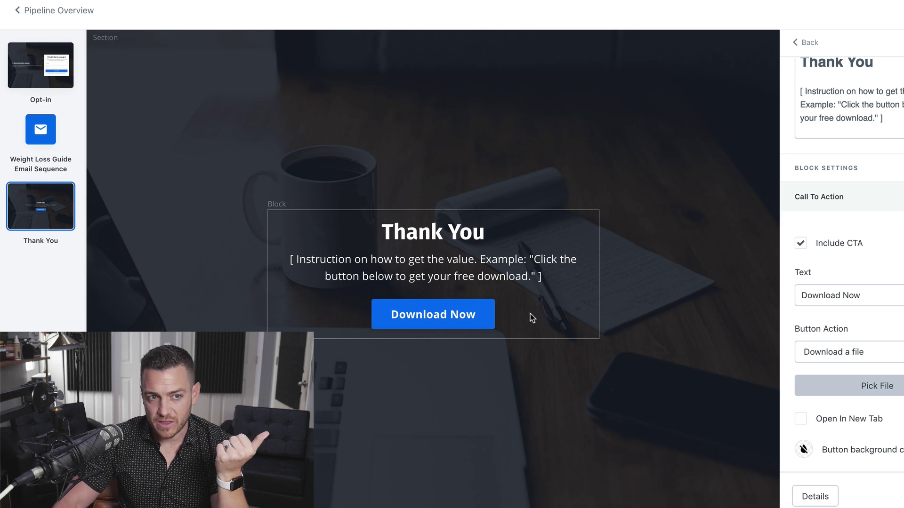
left_click(47, 125)
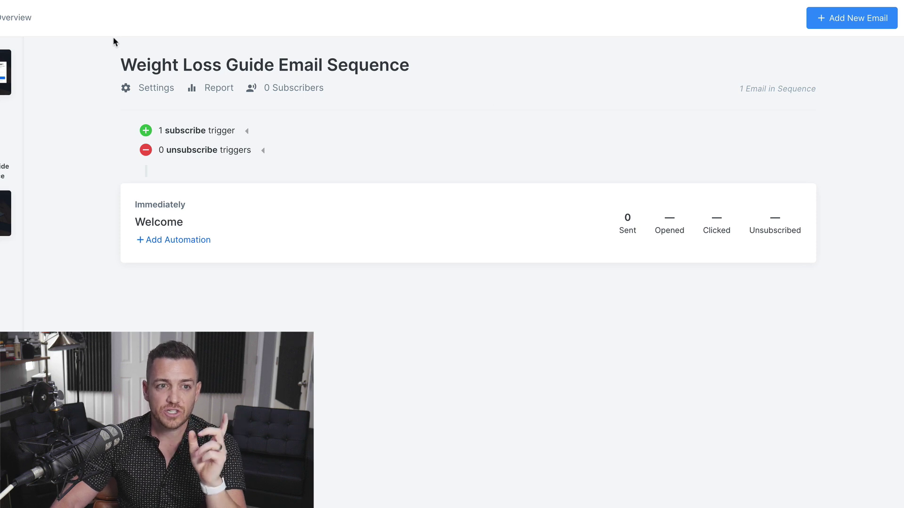
Step: Leave the pipeline and view the website's pipeline pages belonging to Weight Loss Guide
left_click(16, 17)
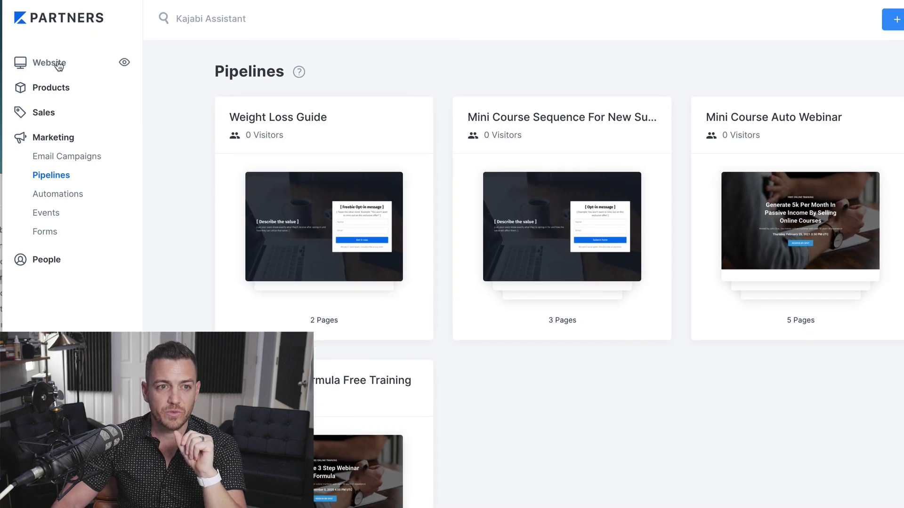
left_click(58, 65)
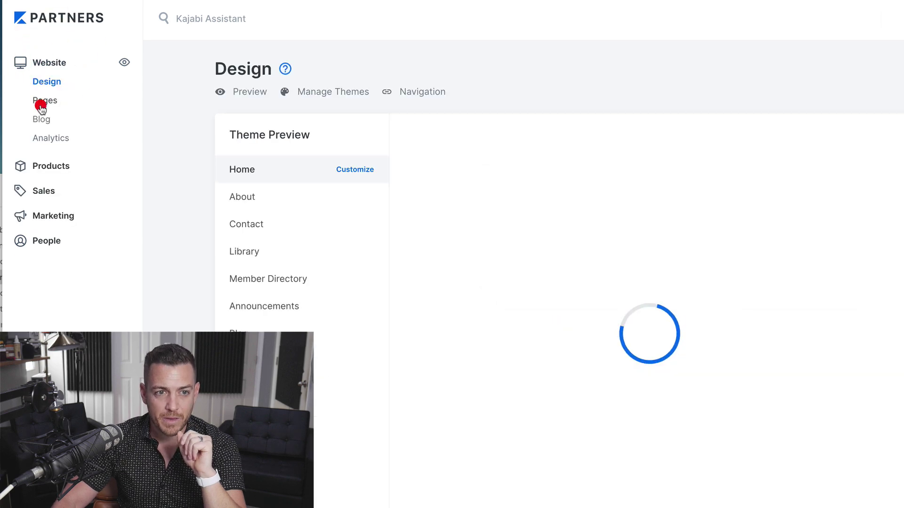
left_click(41, 105)
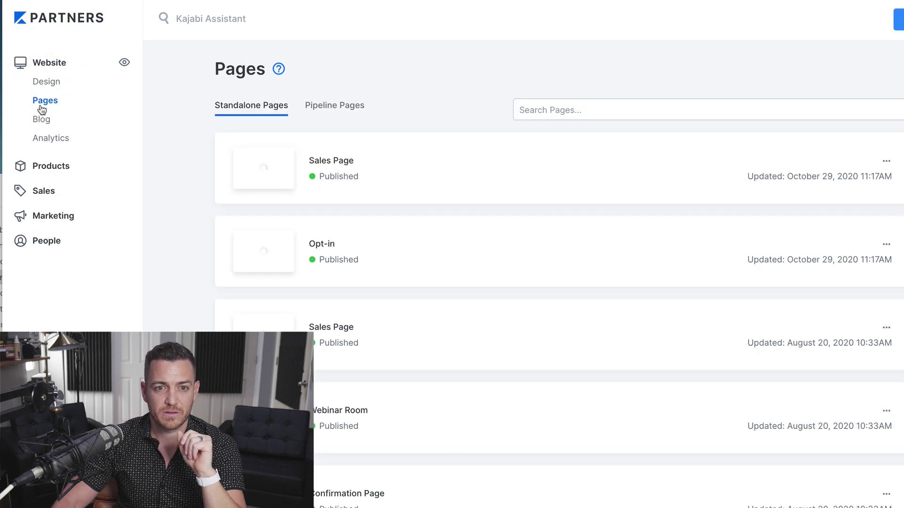
left_click(336, 106)
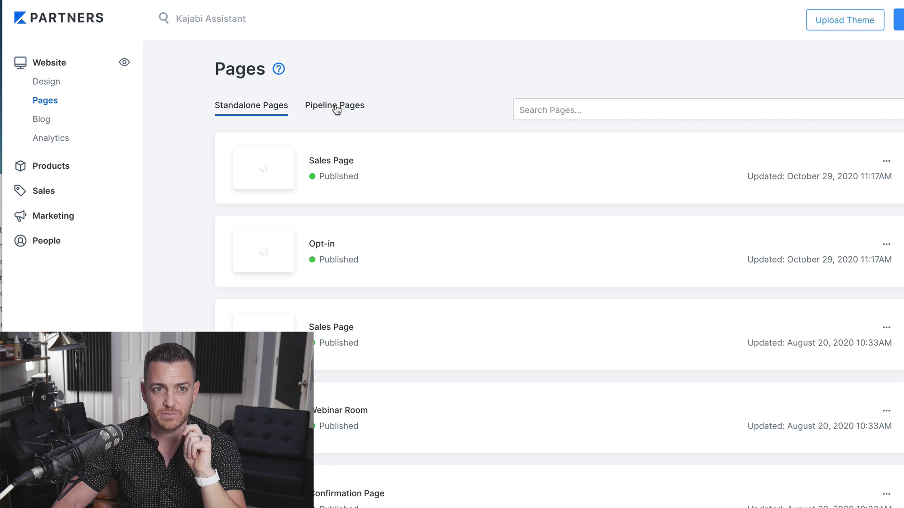
left_click(315, 161)
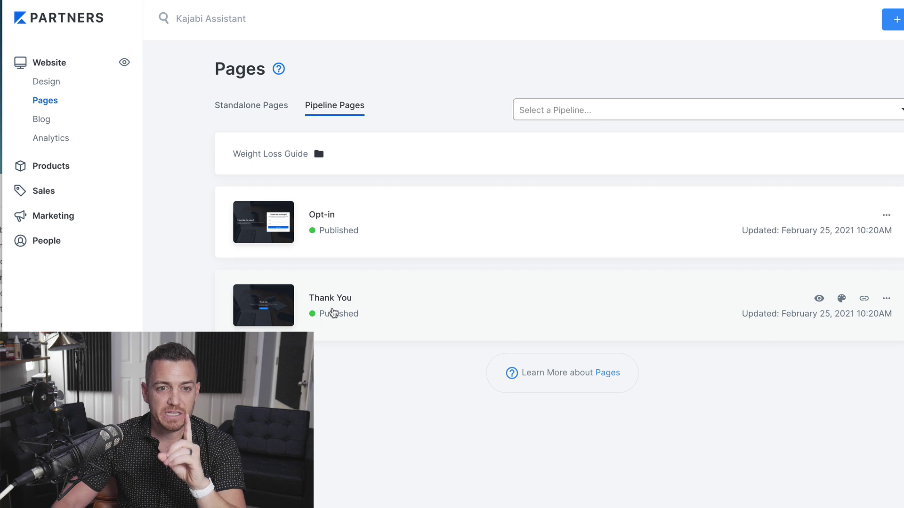
Step: Open the Weight Loss Guide Email Sequence from the email campaigns list
left_click(52, 215)
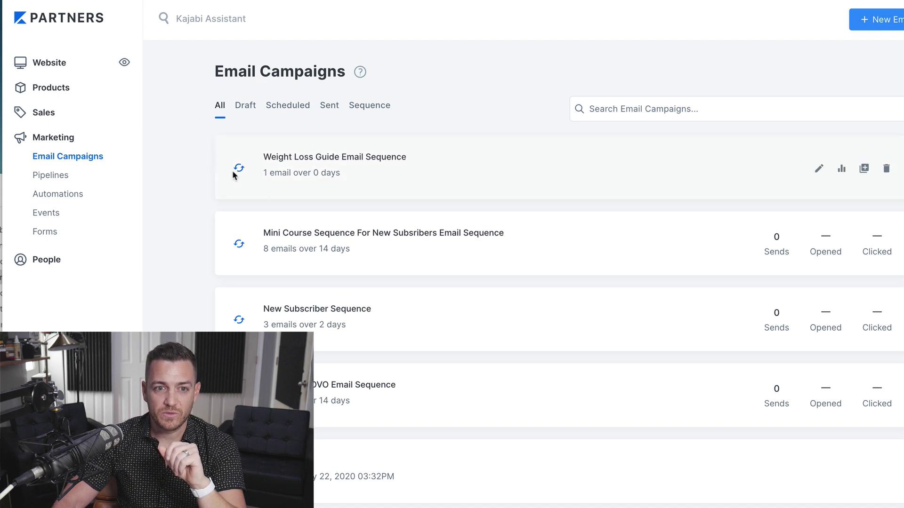
left_click(391, 164)
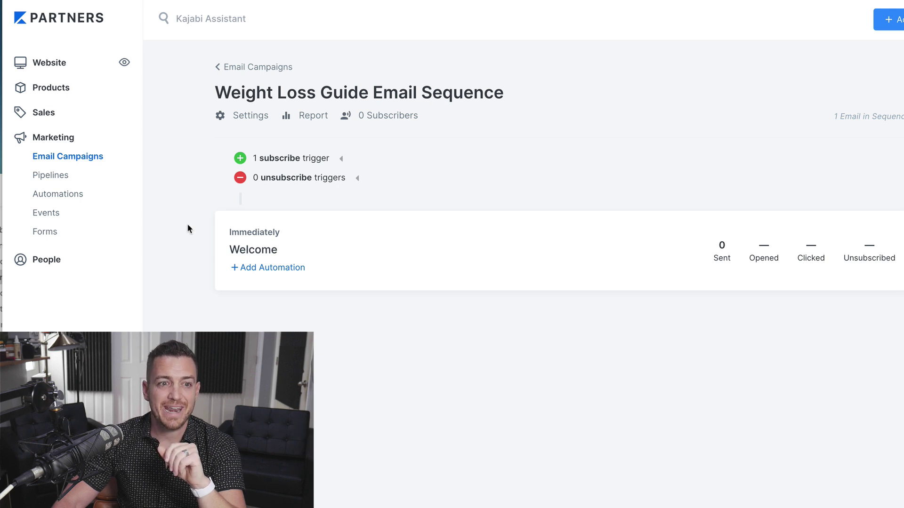
Step: Turn off the double opt-in email to new contacts in the Weight Loss Guide Form and review its fields and automations
left_click(41, 235)
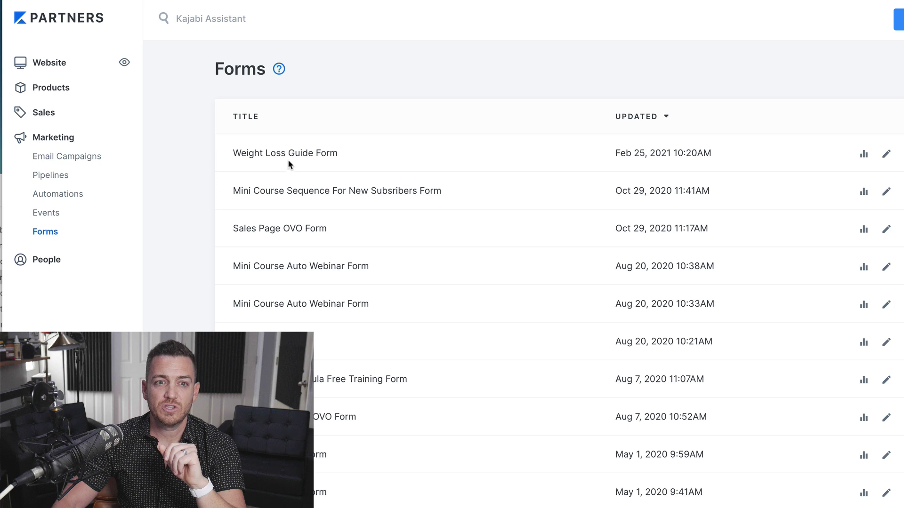
left_click(307, 154)
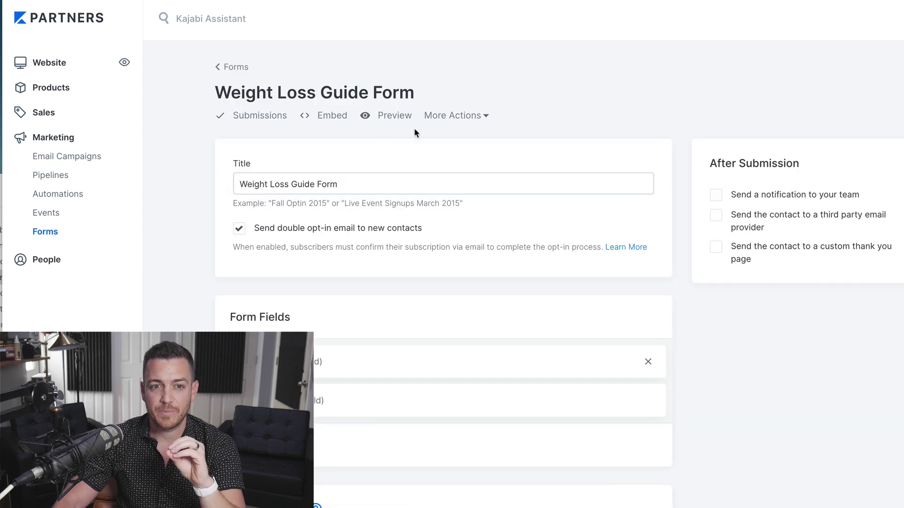
left_click(240, 230)
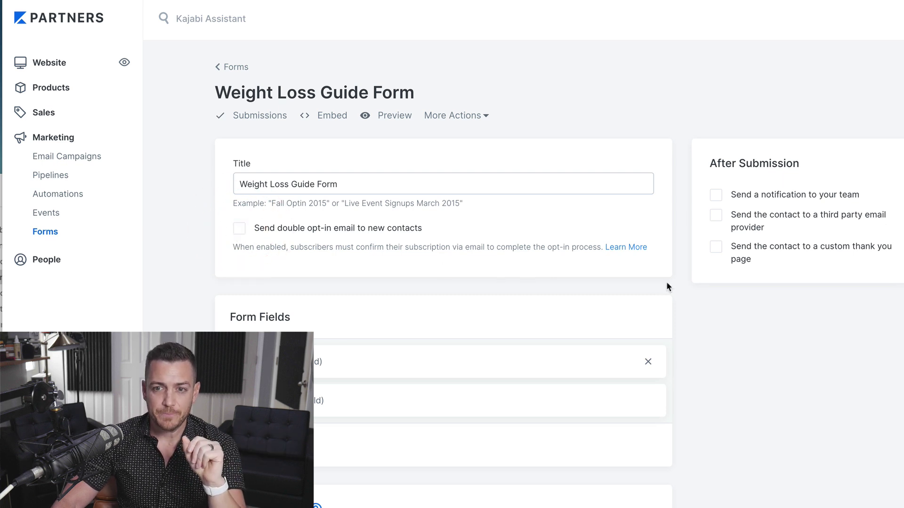
scroll(667, 284, "down", 3)
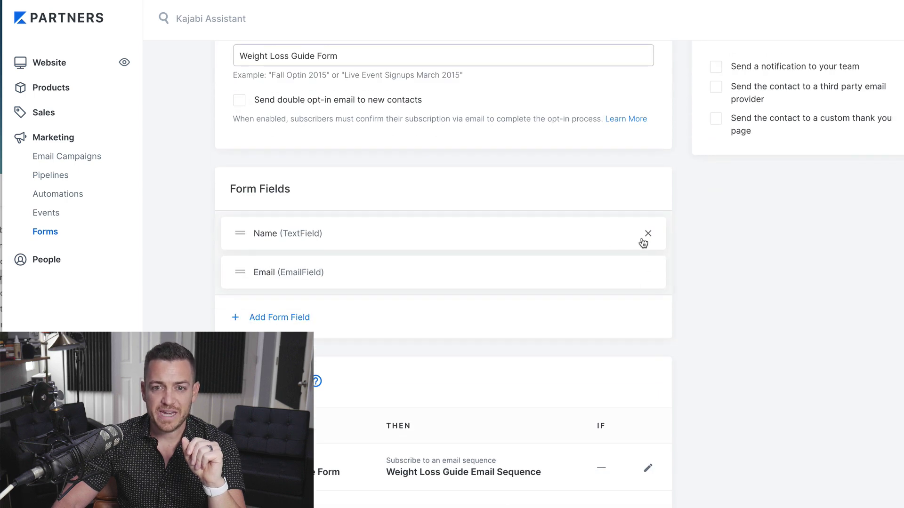
scroll(672, 274, "down", 2)
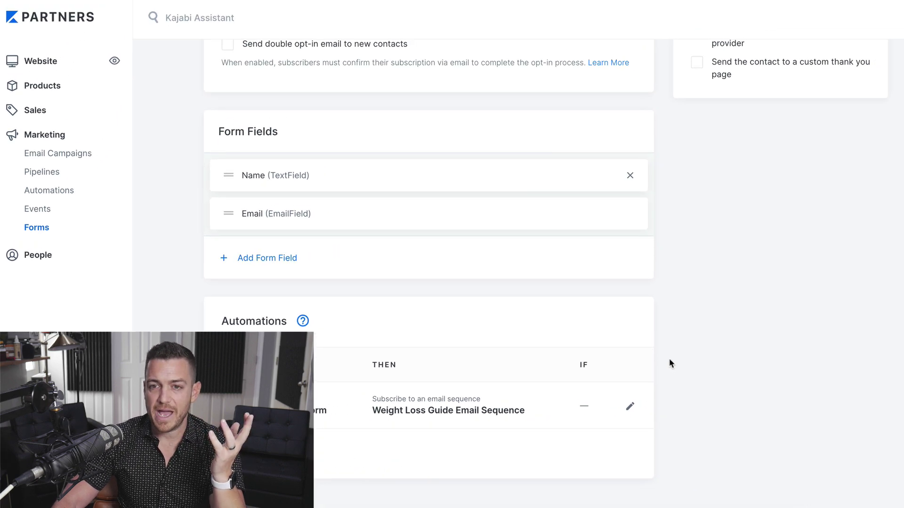
scroll(668, 358, "up", 5)
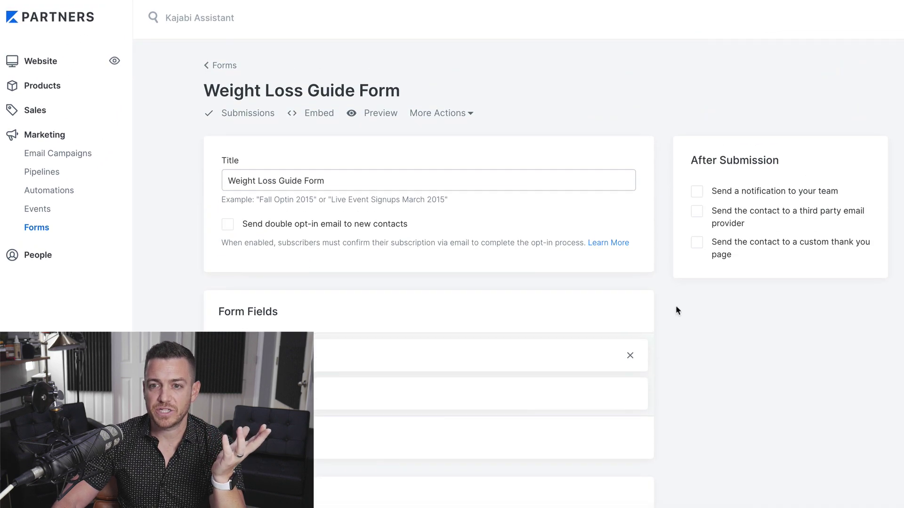
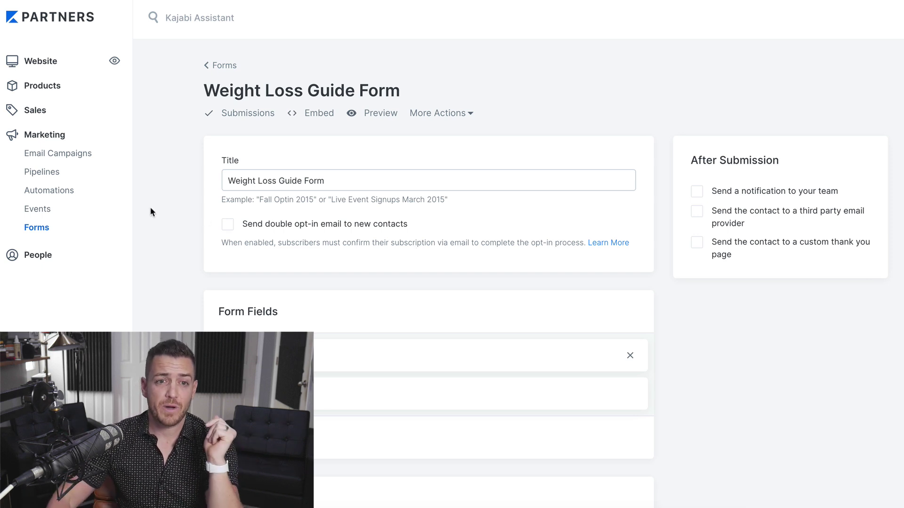
Step: Start creating a new pipeline from the Sales Page OVO blueprint
left_click(44, 171)
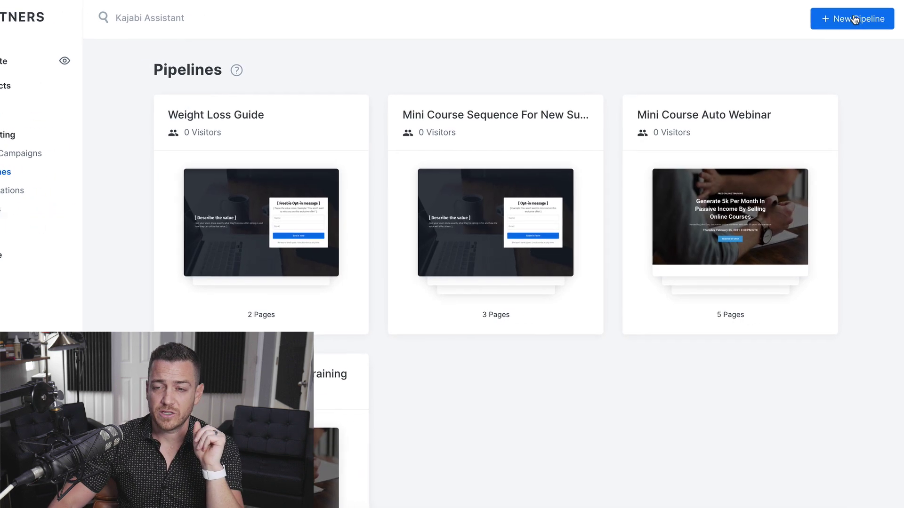
left_click(857, 18)
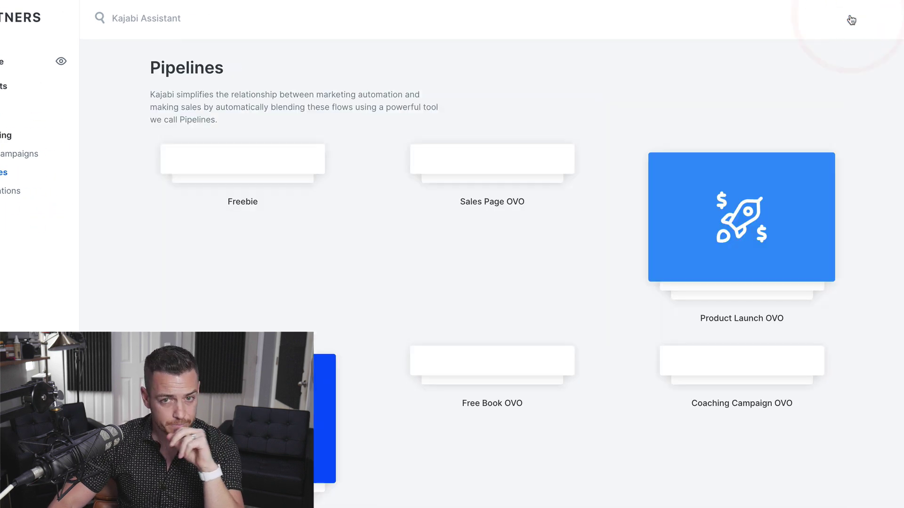
scroll(622, 110, "down", 3)
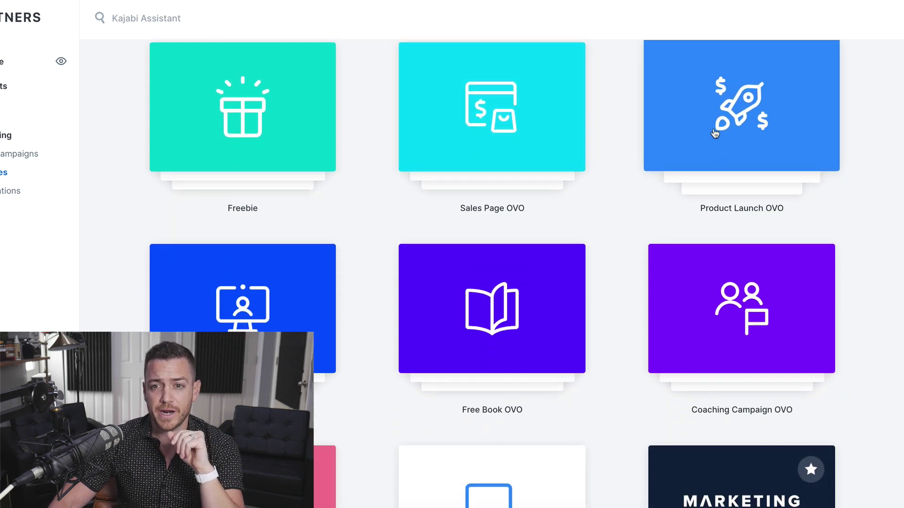
left_click(527, 156)
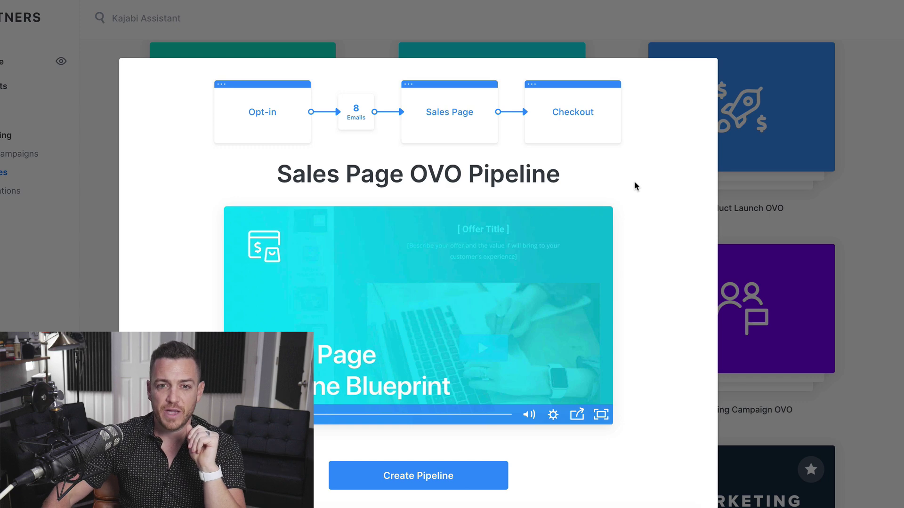
left_click(405, 479)
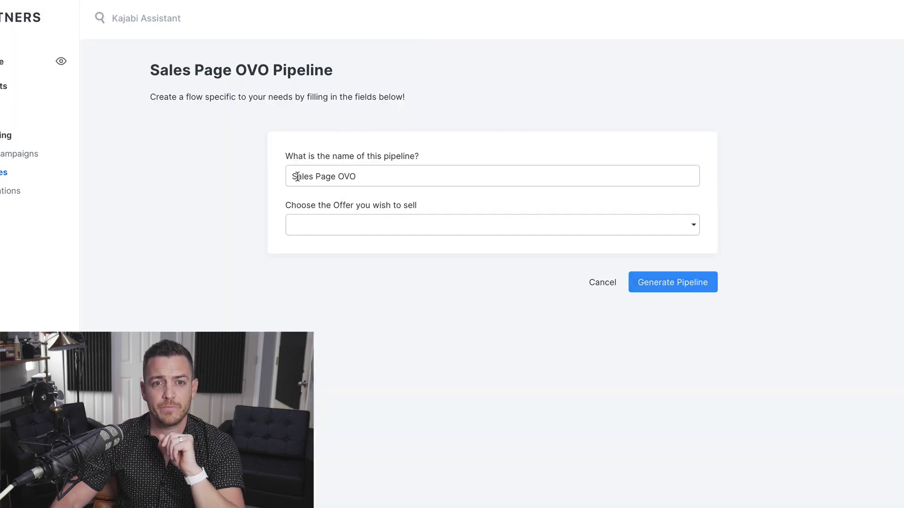
Step: Name the pipeline Email Funnel for Weight loss Course, choose My First Mini Course Offer as the offer to sell and generate it
left_click(389, 222)
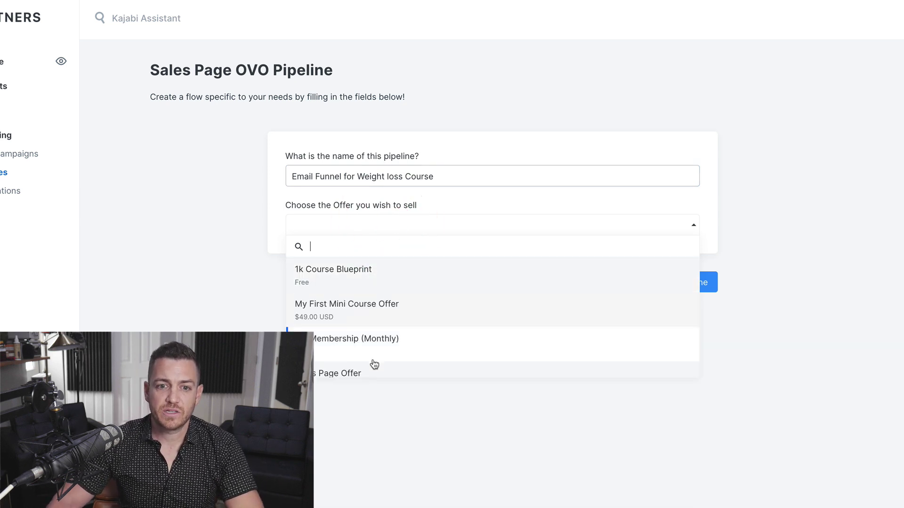
left_click(396, 308)
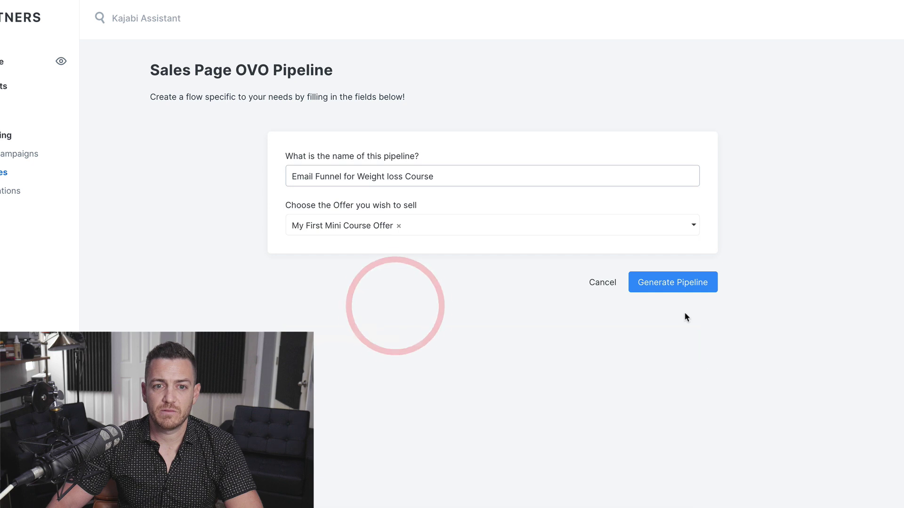
left_click(674, 283)
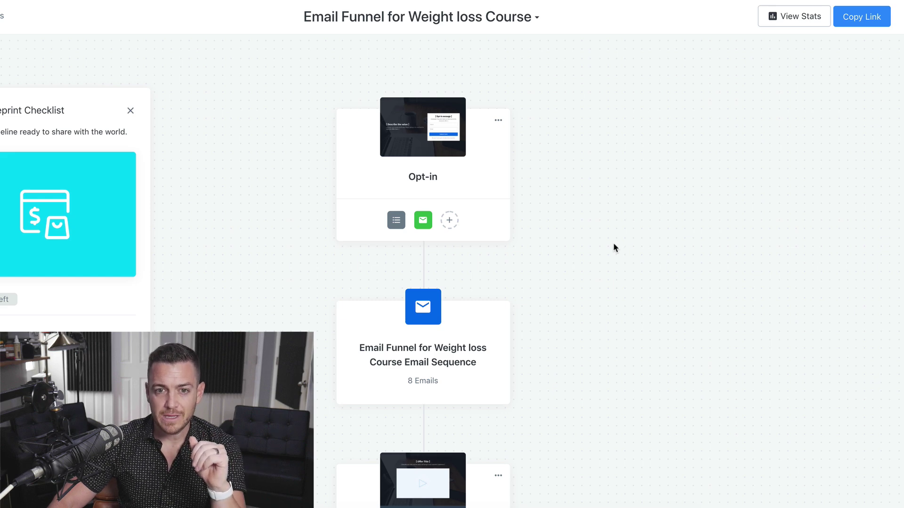
Step: Review the generated pipeline's stages from the Opt-in page through the email sequence and Sales Page to the Offer Checkout
scroll(612, 242, "down", 5)
scroll(613, 242, "up", 5)
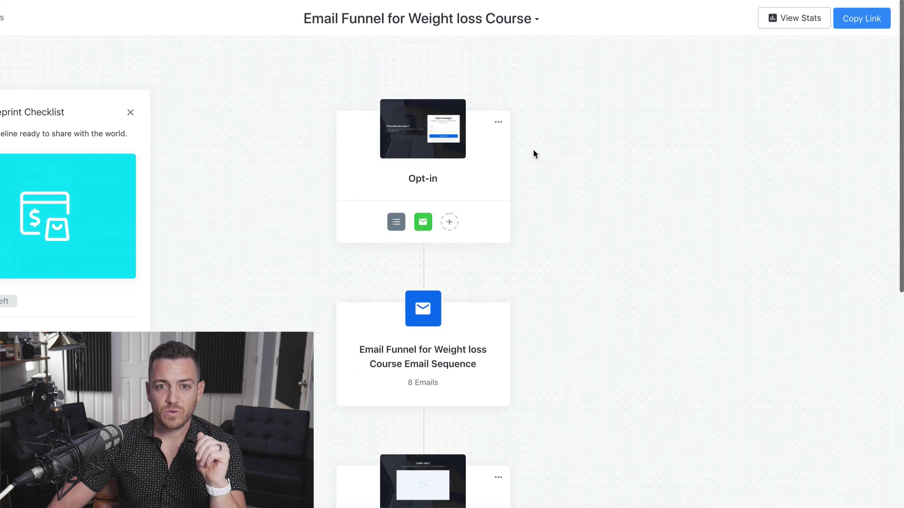
scroll(563, 252, "down", 3)
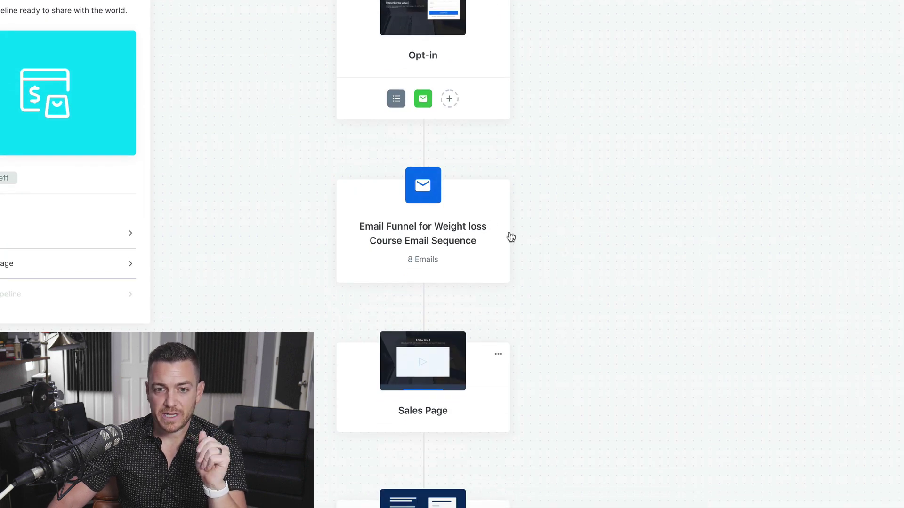
scroll(509, 236, "down", 5)
mouse_move(426, 183)
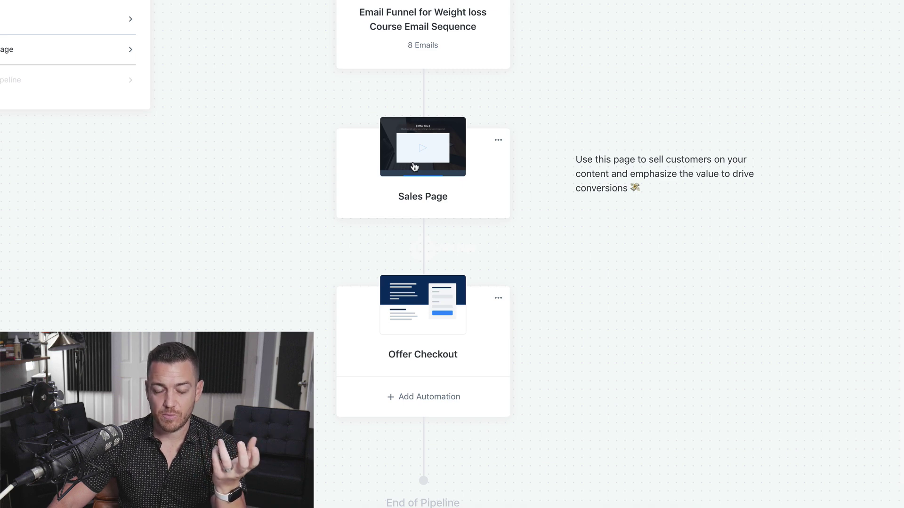
scroll(430, 309, "down", 1)
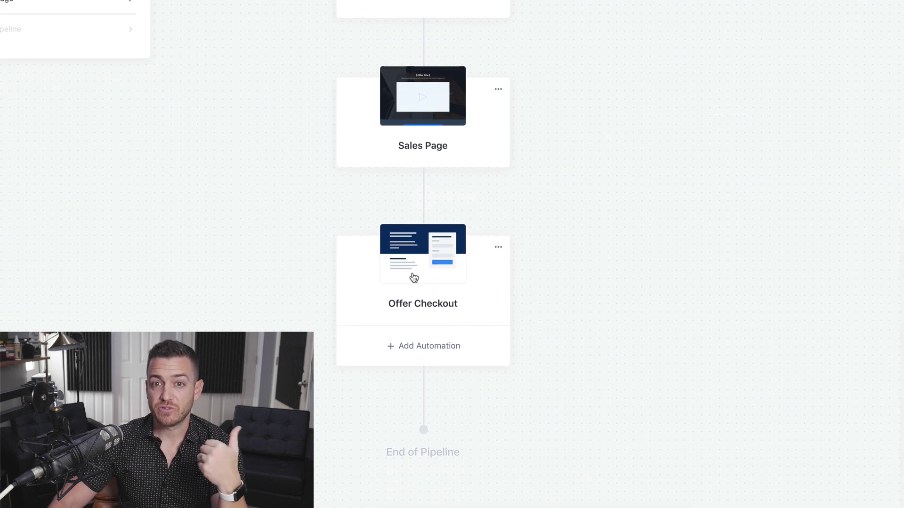
scroll(507, 279, "up", 9)
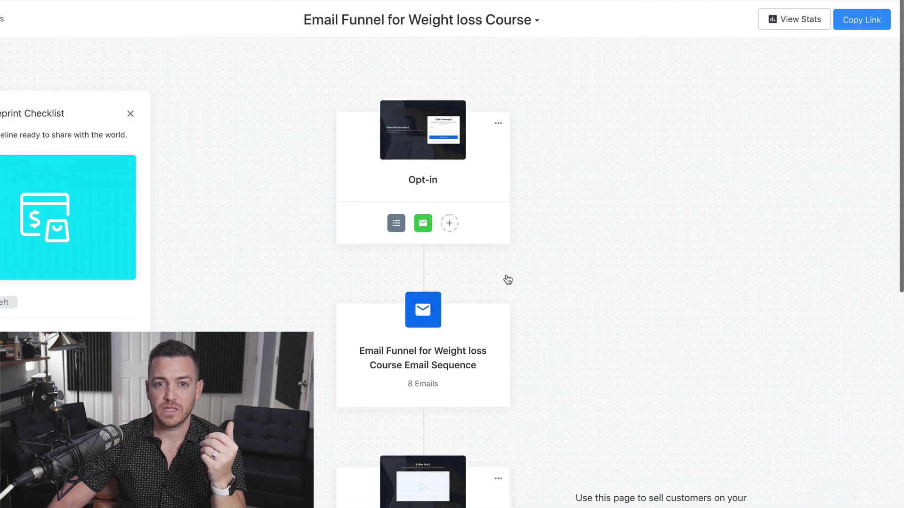
mouse_move(452, 147)
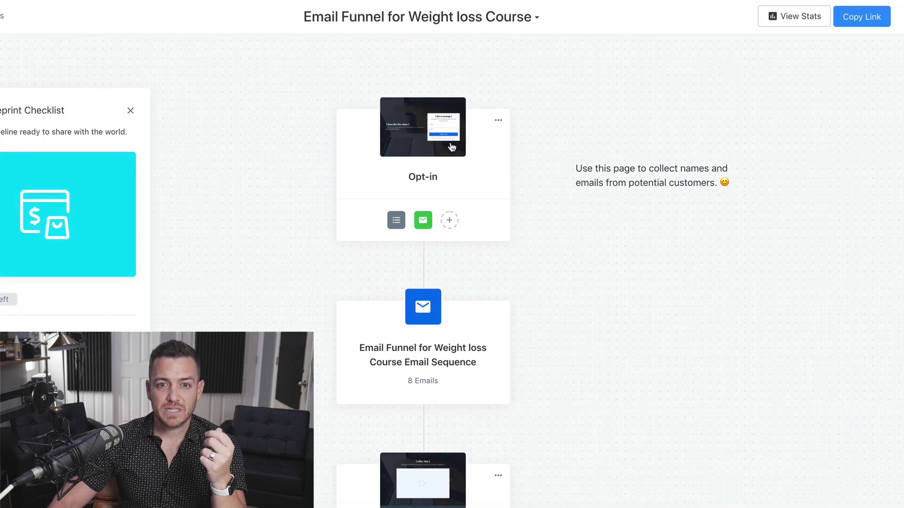
Step: Open the pipeline's email sequence and read the template text of the Introduction email
left_click(424, 322)
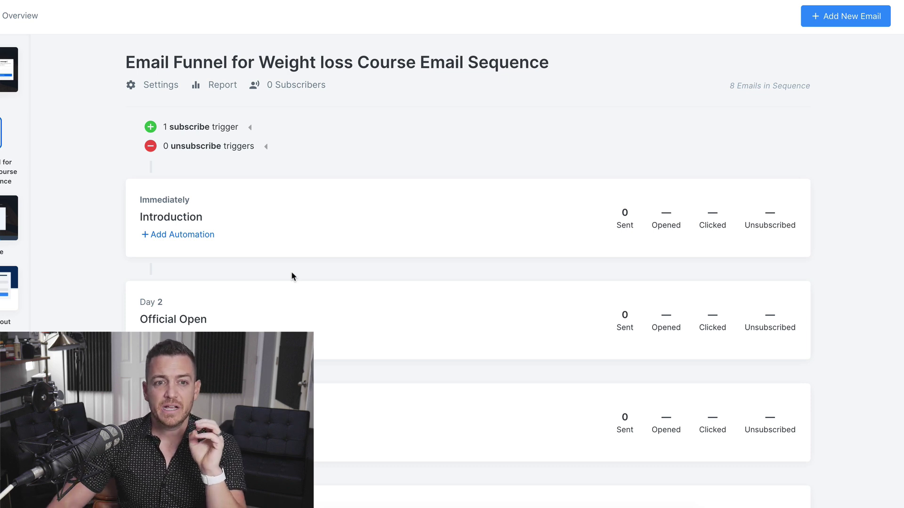
left_click(177, 217)
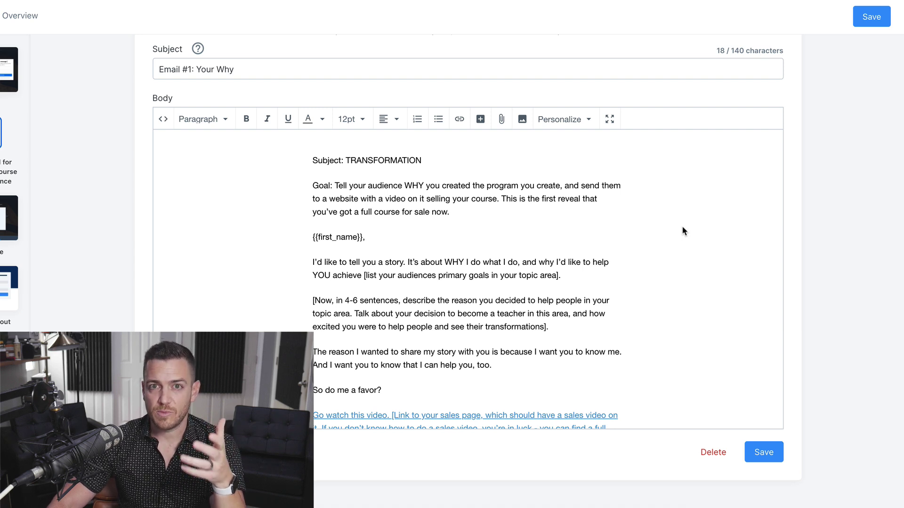
scroll(682, 227, "up", 5)
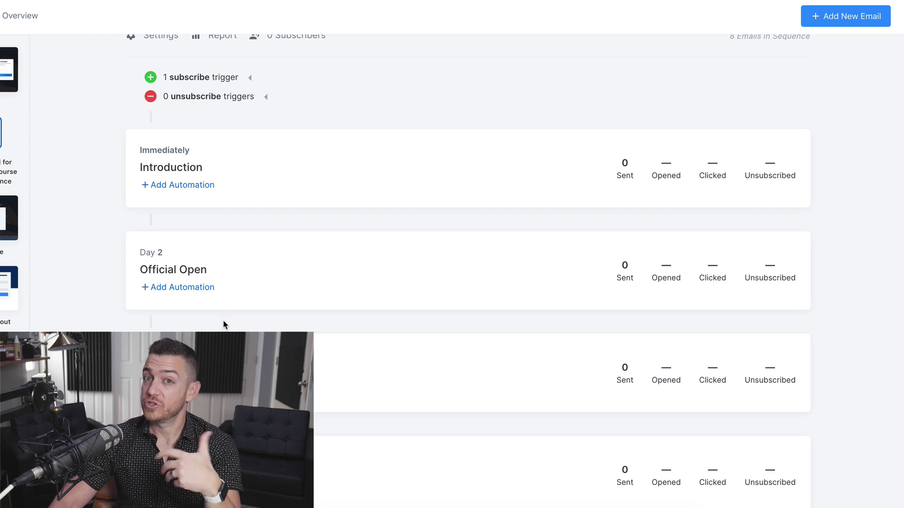
Step: Examine the order and send days of all emails in the Email Funnel for Weight loss Course sequence
scroll(222, 320, "down", 1)
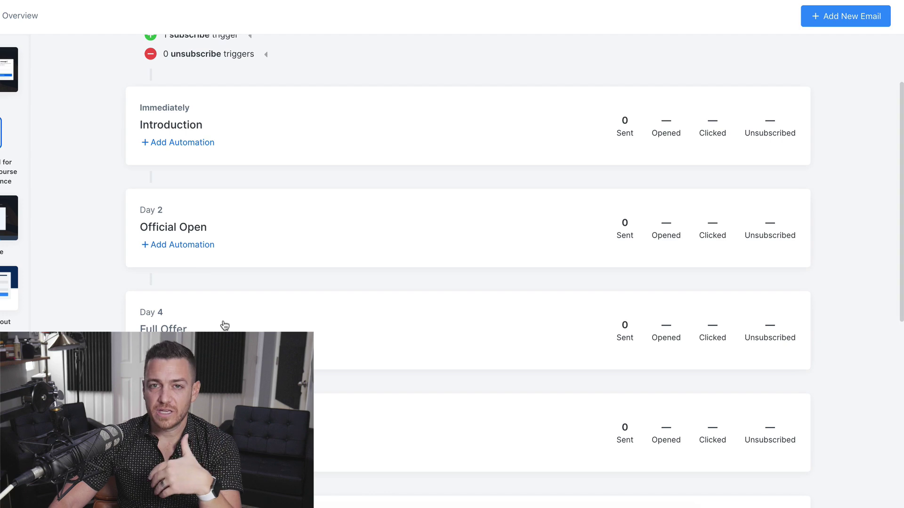
scroll(225, 325, "down", 5)
scroll(224, 323, "down", 3)
scroll(224, 323, "up", 3)
scroll(224, 323, "up", 10)
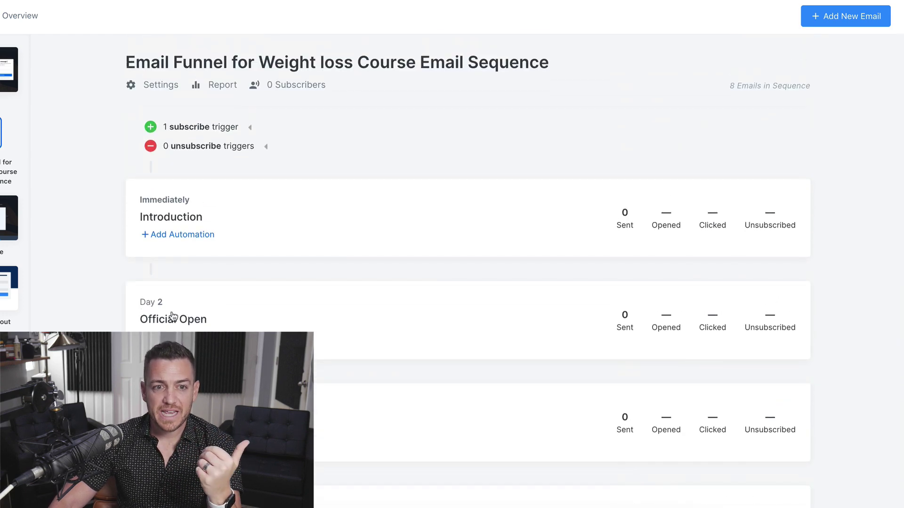
scroll(182, 294, "down", 2)
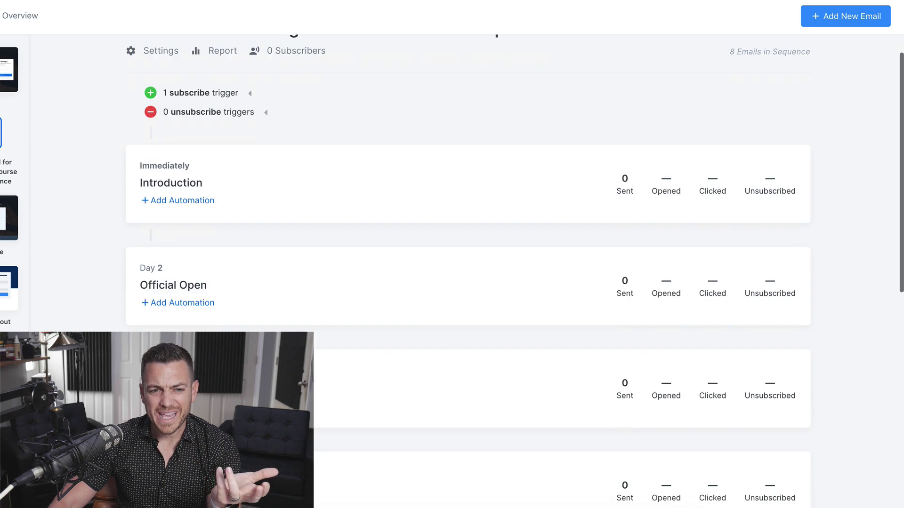
scroll(468, 262, "down", 2)
scroll(468, 263, "up", 5)
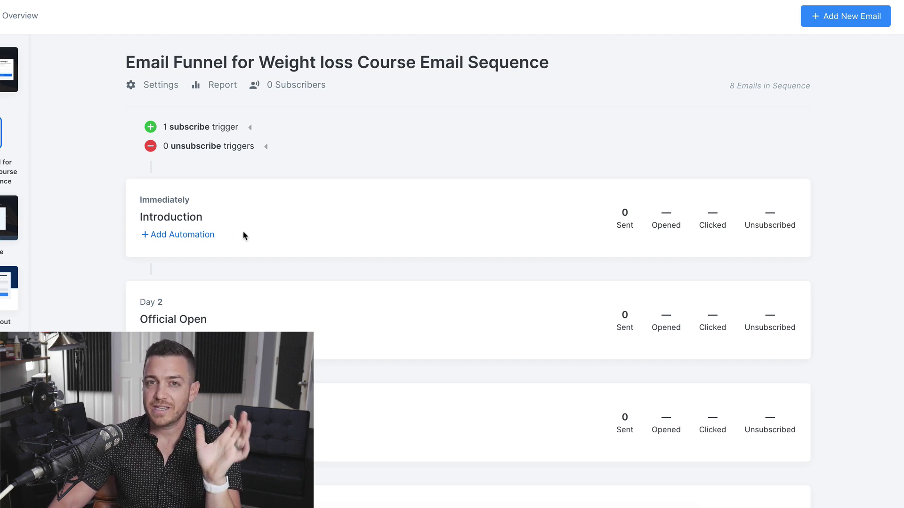
Step: Open the pipeline's Sales Page and review its sections and the section types available to add
left_click(12, 215)
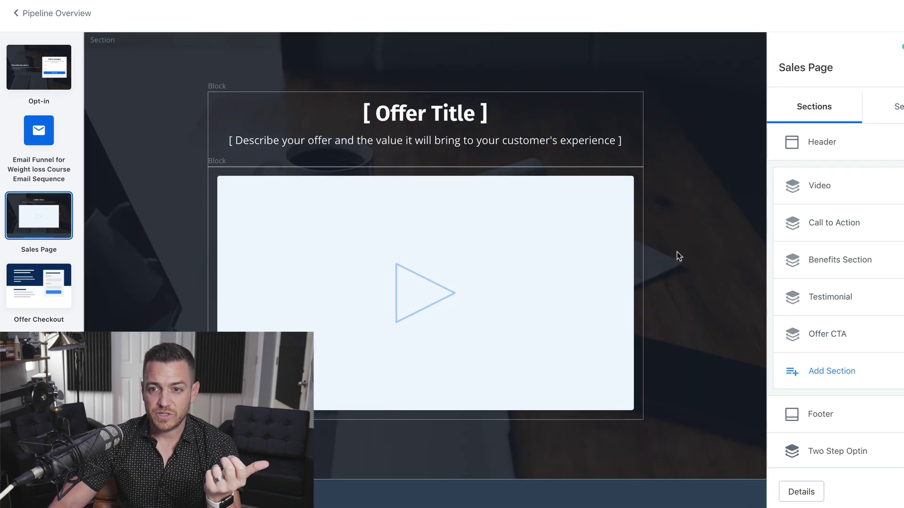
scroll(677, 252, "down", 5)
scroll(677, 252, "down", 3)
scroll(508, 126, "down", 2)
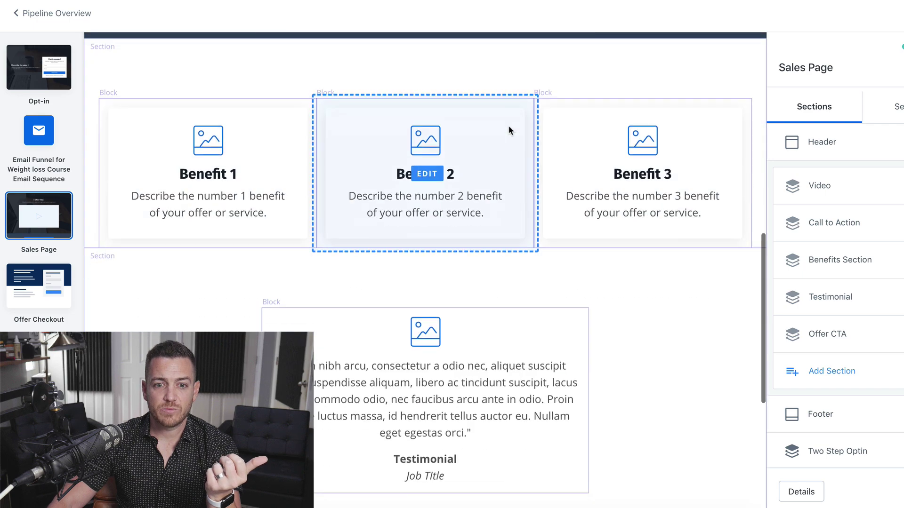
scroll(613, 156, "down", 5)
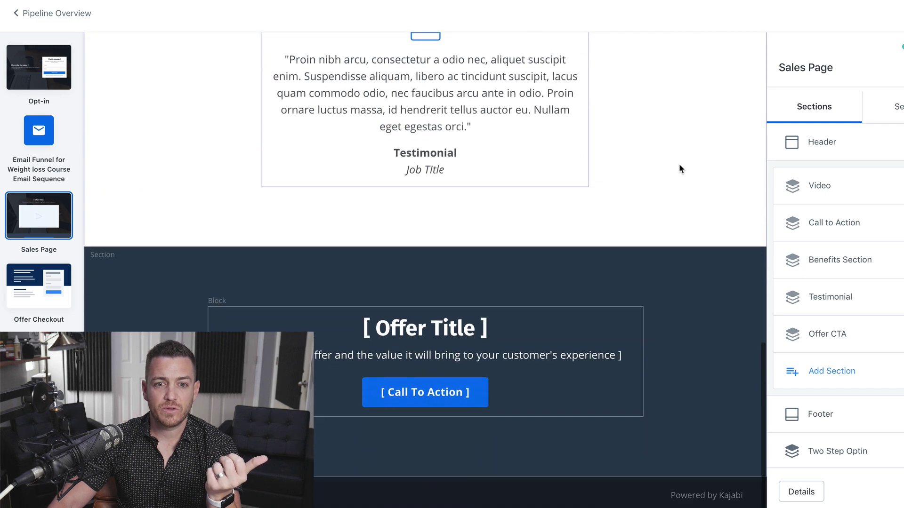
scroll(679, 165, "up", 8)
scroll(679, 165, "down", 6)
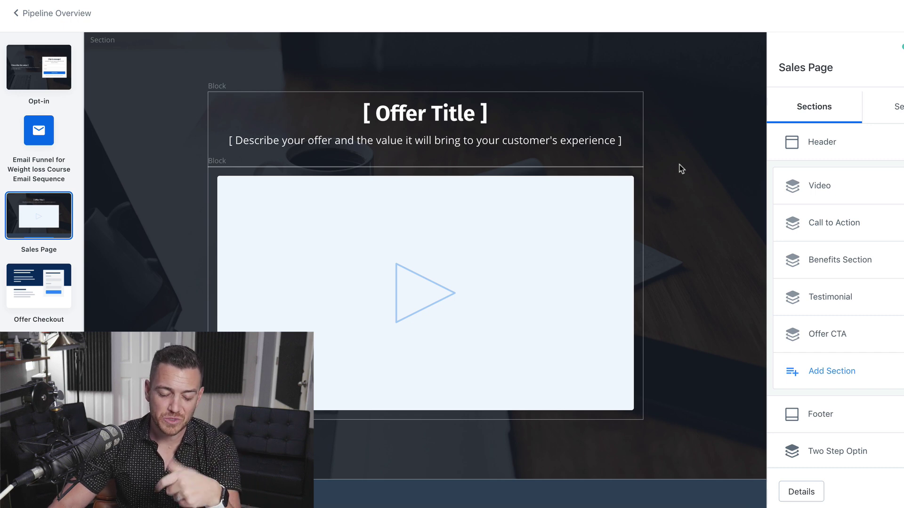
scroll(679, 169, "down", 6)
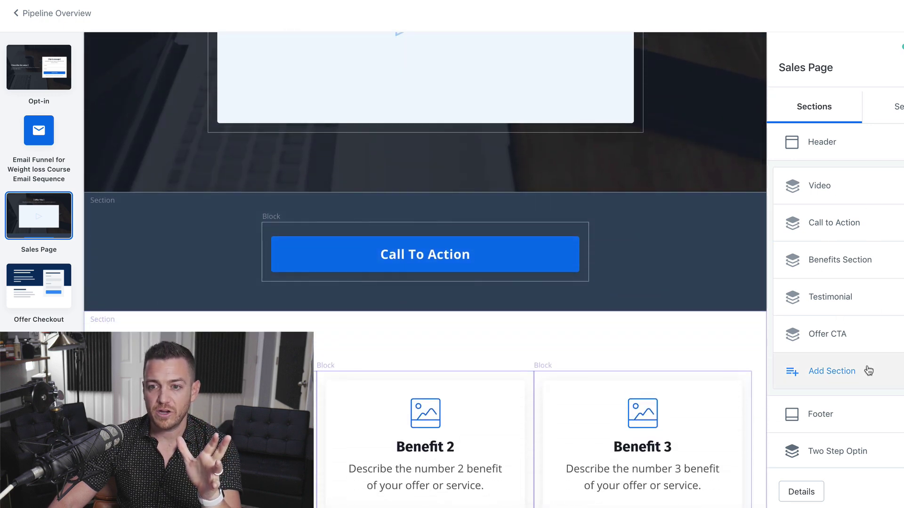
left_click(834, 372)
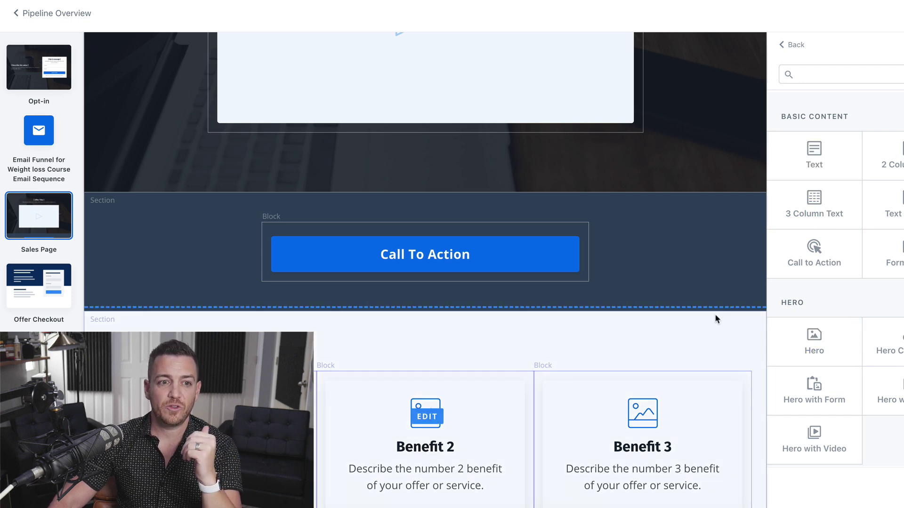
Step: View the pipeline's Offer Checkout settings and return to the list of pipelines
left_click(41, 296)
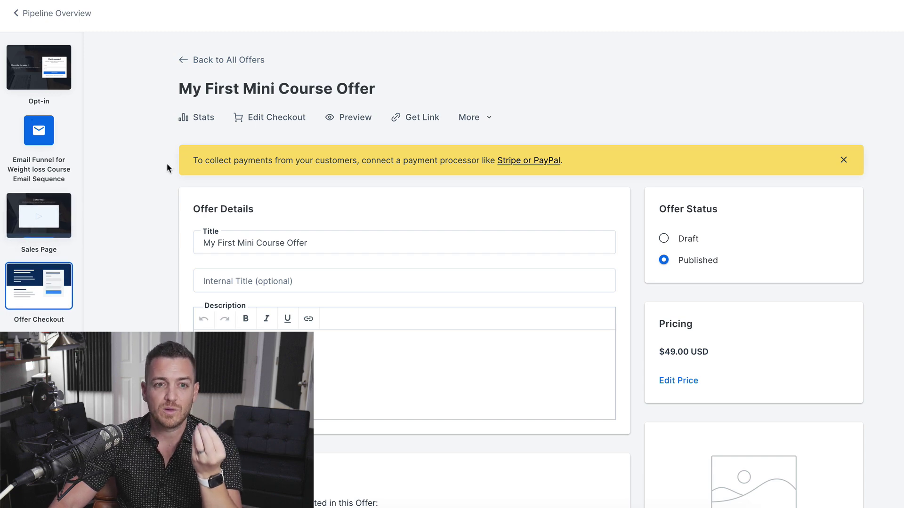
left_click(20, 13)
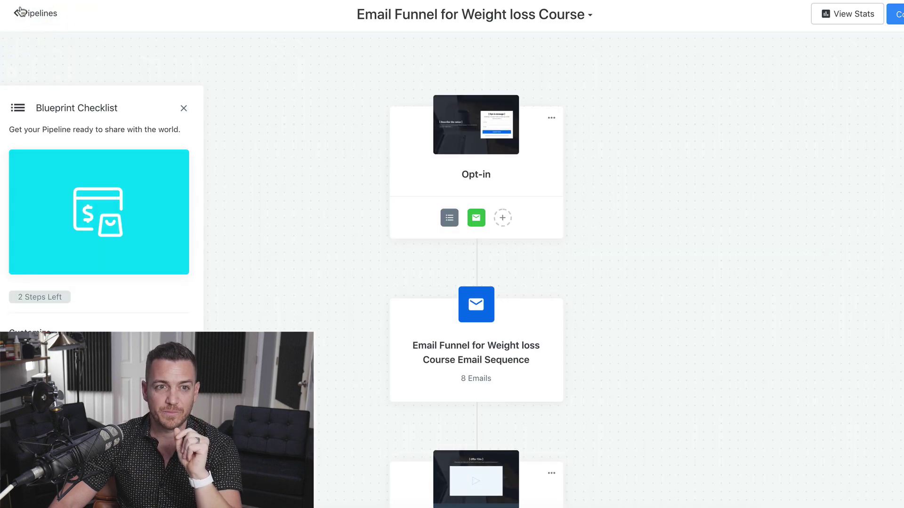
left_click(20, 13)
Step: View the Product Launch OVO blueprint among the new pipeline options
left_click(887, 18)
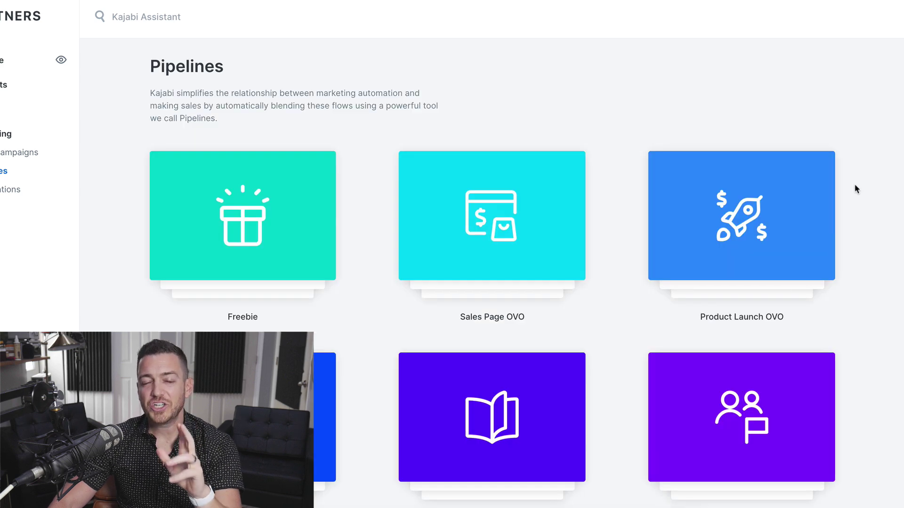
left_click(746, 233)
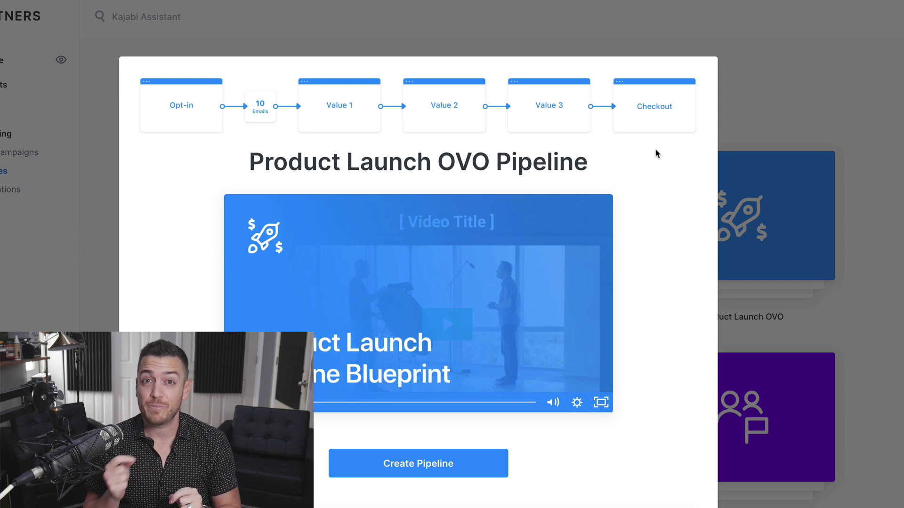
Step: Review the video and the three-part video links on the launch page The Surprising Math of Earning Six Figures
left_click(75, 136)
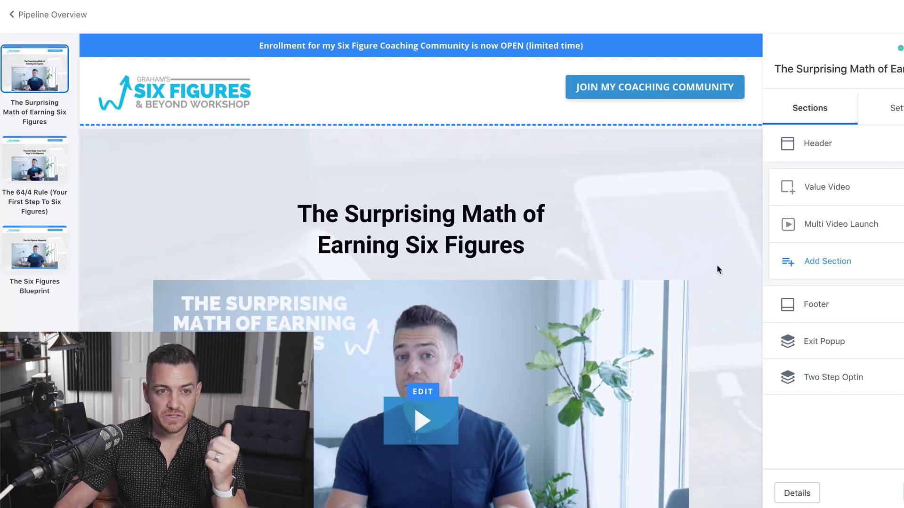
scroll(716, 265, "down", 4)
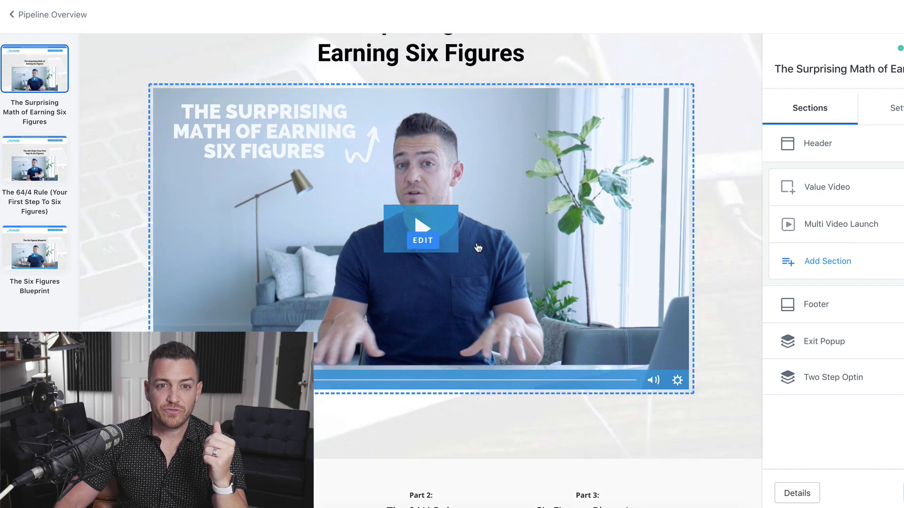
scroll(650, 280, "up", 2)
scroll(650, 280, "down", 4)
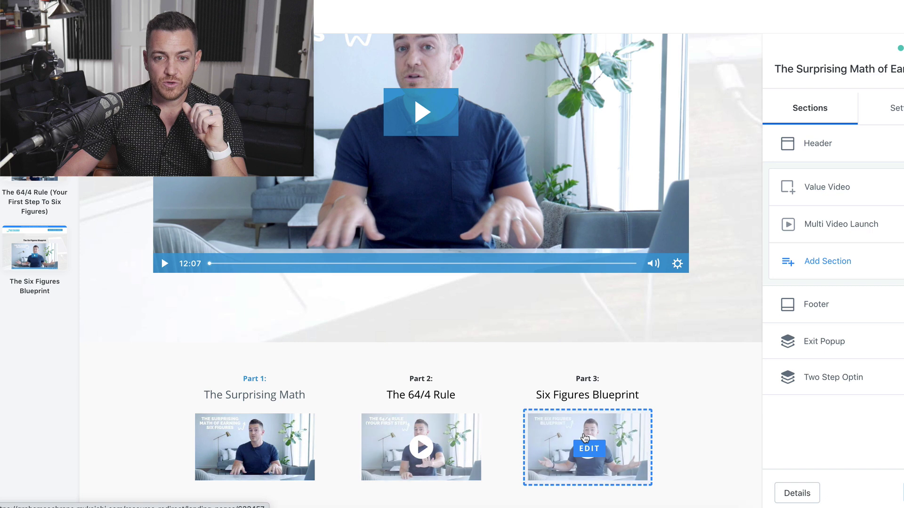
Step: Set the video state of Part 2, The 64/4 Rule, and Part 3, Six Figures Blueprint, to Locked
left_click(459, 453)
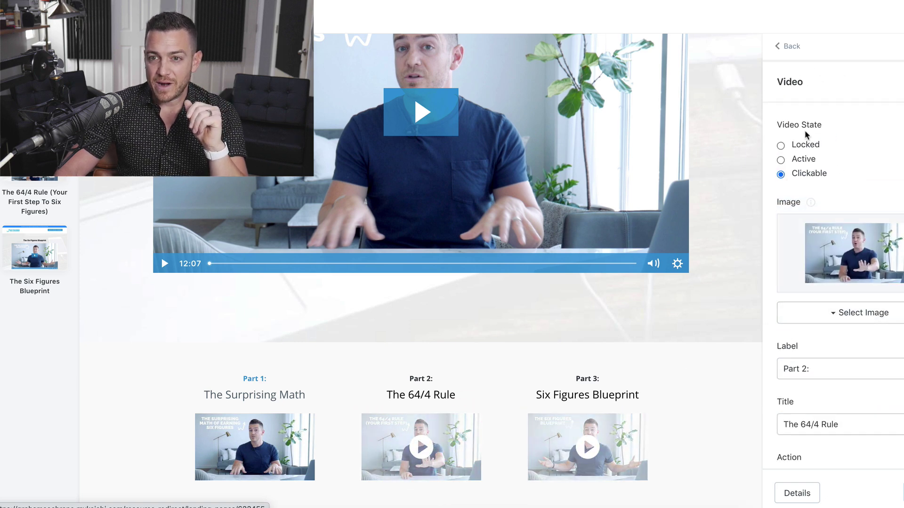
left_click(780, 147)
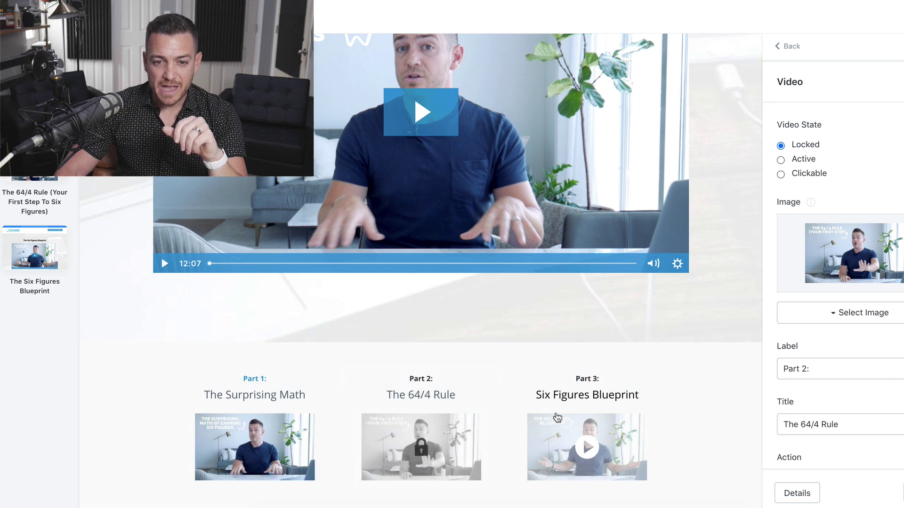
left_click(617, 442)
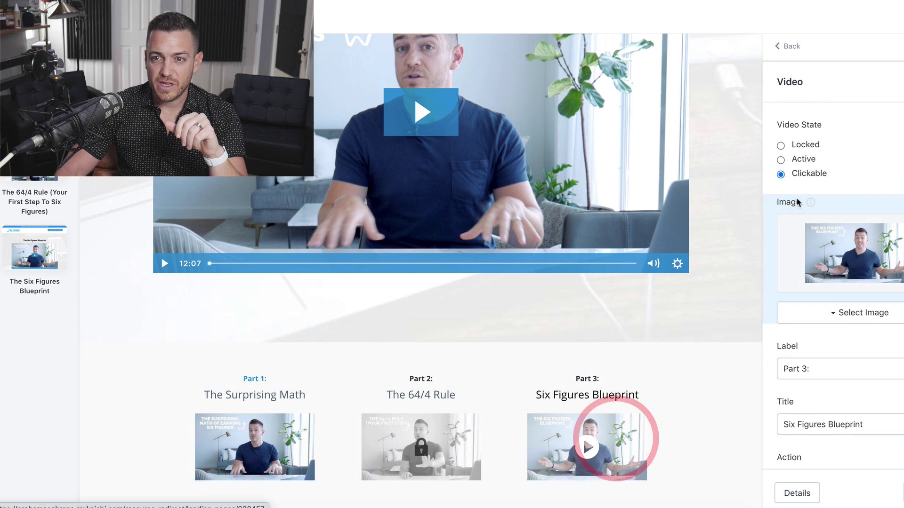
left_click(780, 146)
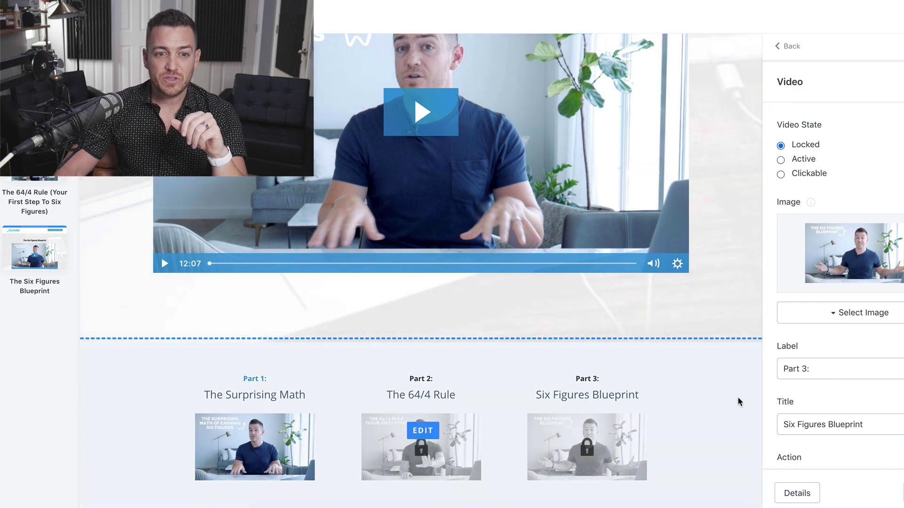
scroll(737, 401, "down", 3)
scroll(737, 402, "down", 3)
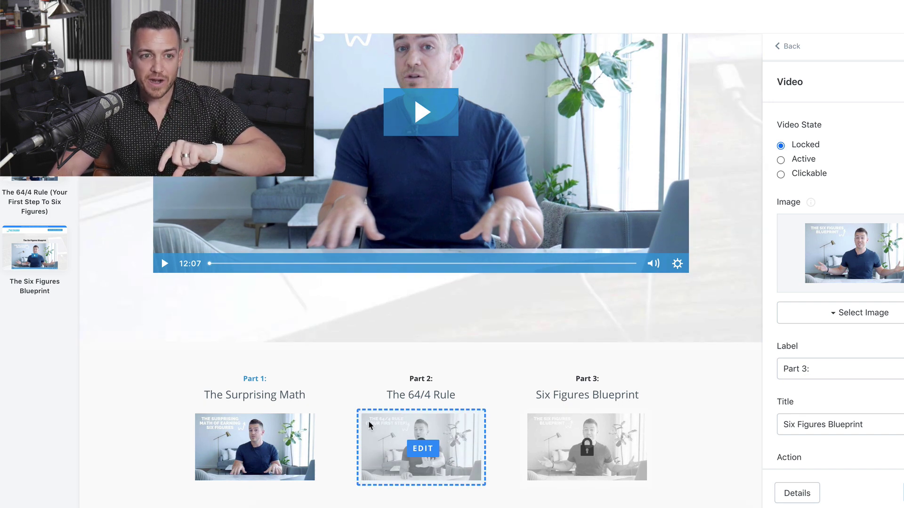
Step: Try to open The 64/4 Rule page, stay on the current page instead, and review its main video and three-part video links
left_click(40, 178)
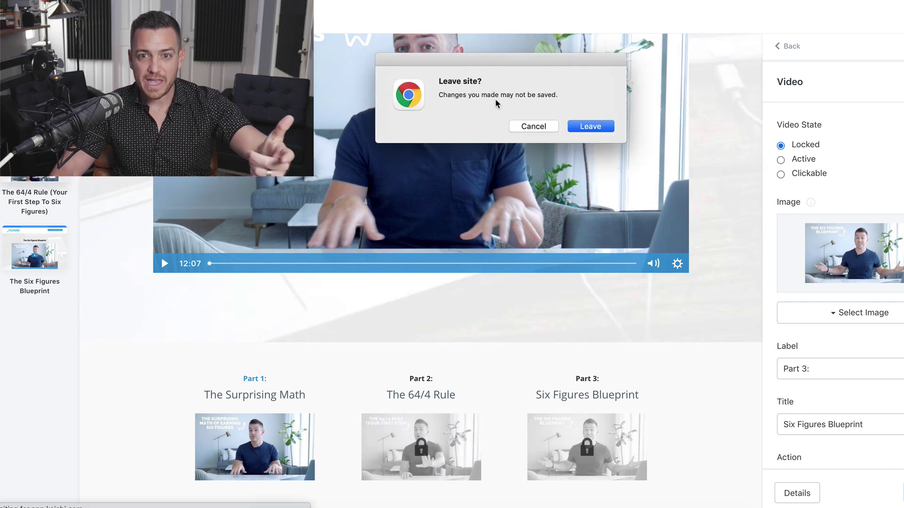
left_click(540, 127)
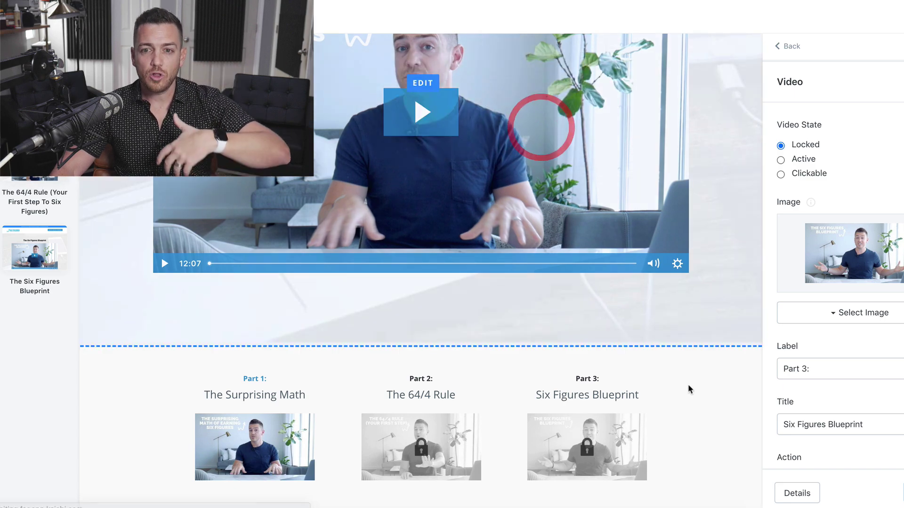
scroll(687, 384, "up", 6)
scroll(688, 386, "down", 3)
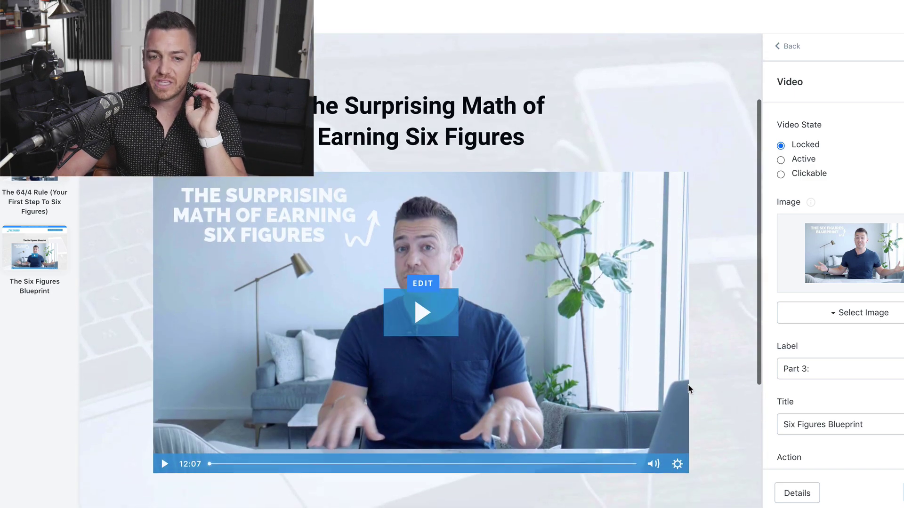
scroll(688, 388, "down", 4)
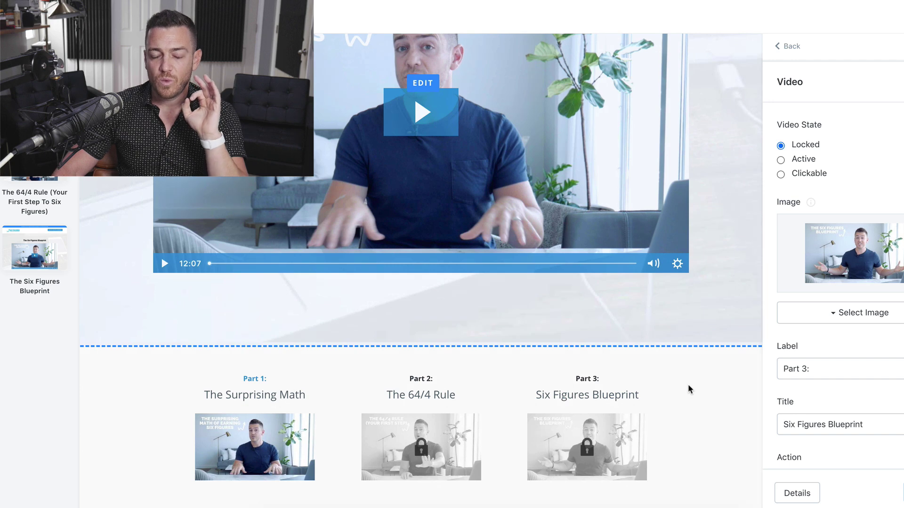